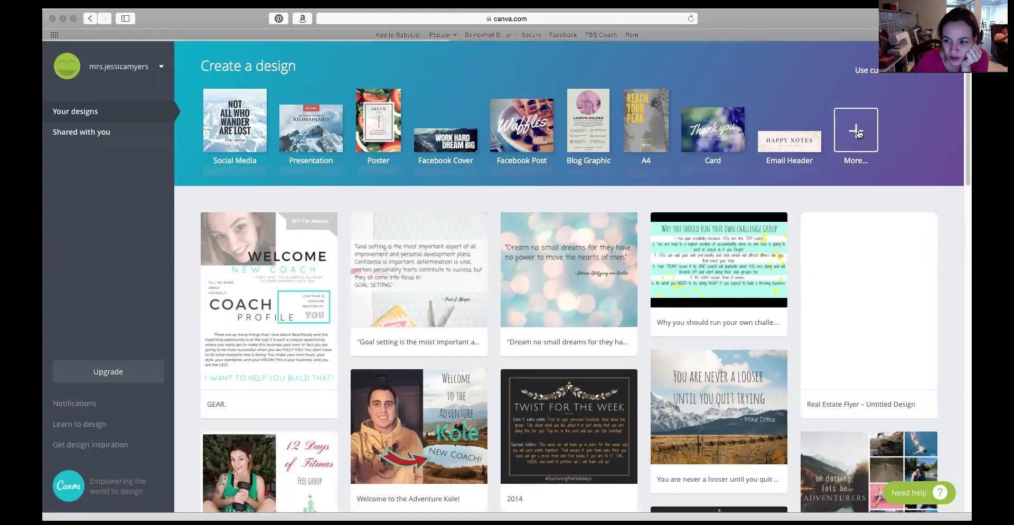
- Start a new US Letter document from the full list of design types
{"action": "left_click", "coordinate": [871, 150]}
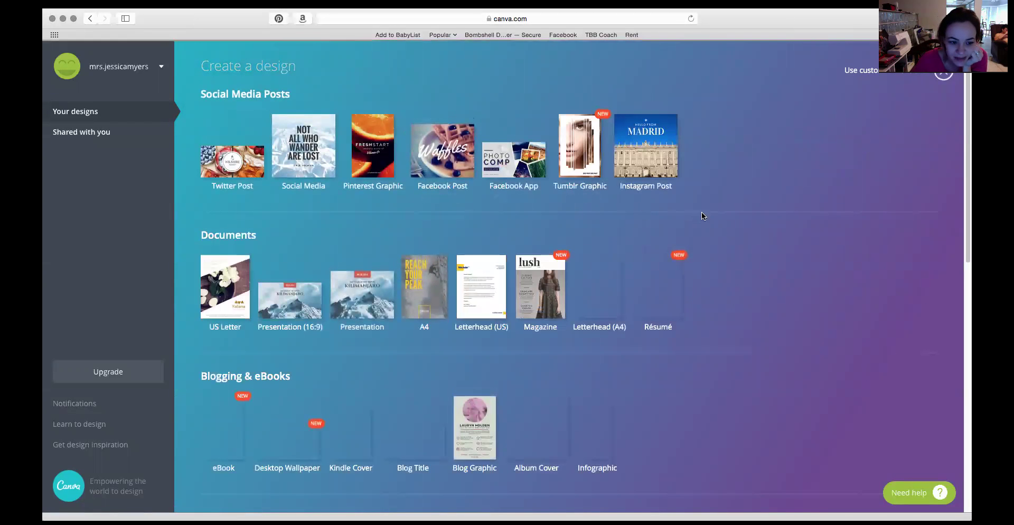
{"action": "scroll", "coordinate": [701, 416], "scroll_direction": "down", "scroll_amount": 5}
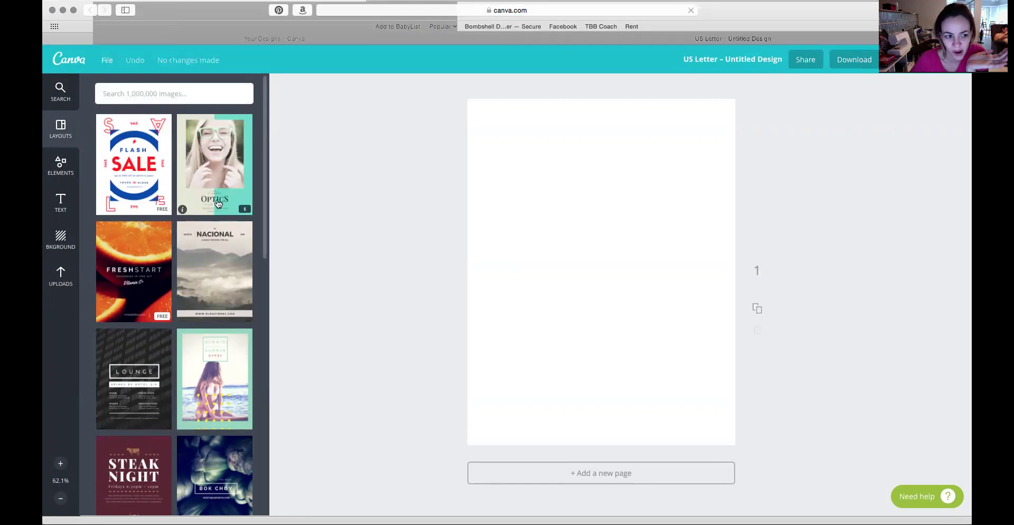
- Apply the SURF. GEAR. SHOP. Quiver layout from the Layouts panel to the blank page
{"action": "scroll", "coordinate": [185, 421], "scroll_direction": "down", "scroll_amount": 10}
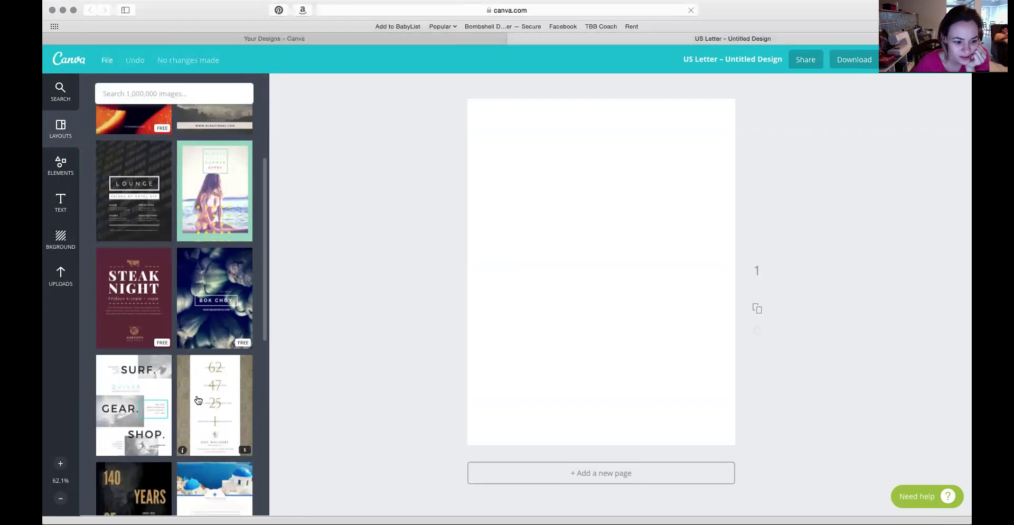
{"action": "scroll", "coordinate": [196, 315], "scroll_direction": "down", "scroll_amount": 2}
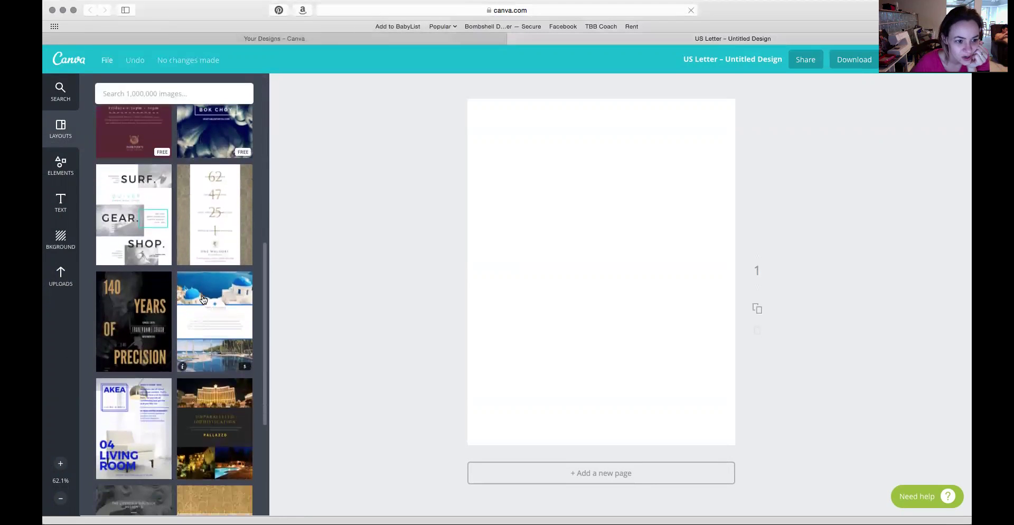
{"action": "left_click", "coordinate": [128, 211]}
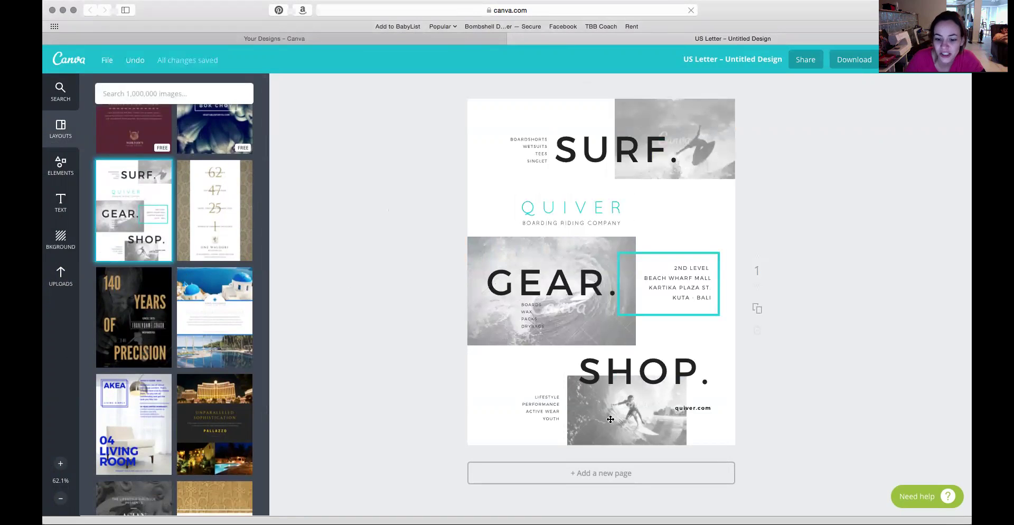
- Place the woman's uploaded photo into the top-right image slot
{"action": "left_click", "coordinate": [60, 275]}
{"action": "scroll", "coordinate": [183, 330], "scroll_direction": "down", "scroll_amount": 1}
{"action": "scroll", "coordinate": [169, 390], "scroll_direction": "down", "scroll_amount": 15}
{"action": "scroll", "coordinate": [191, 333], "scroll_direction": "up", "scroll_amount": 5}
{"action": "scroll", "coordinate": [188, 389], "scroll_direction": "up", "scroll_amount": 10}
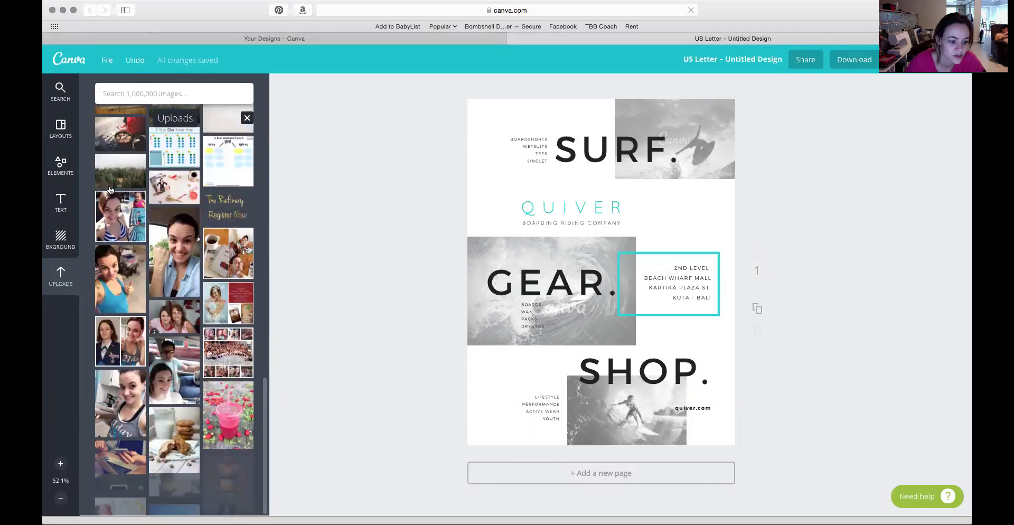
{"action": "scroll", "coordinate": [166, 243], "scroll_direction": "down", "scroll_amount": 5}
{"action": "scroll", "coordinate": [168, 253], "scroll_direction": "down", "scroll_amount": 10}
{"action": "scroll", "coordinate": [171, 273], "scroll_direction": "up", "scroll_amount": 3}
{"action": "left_click_drag", "start_coordinate": [165, 479], "coordinate": [697, 179]}
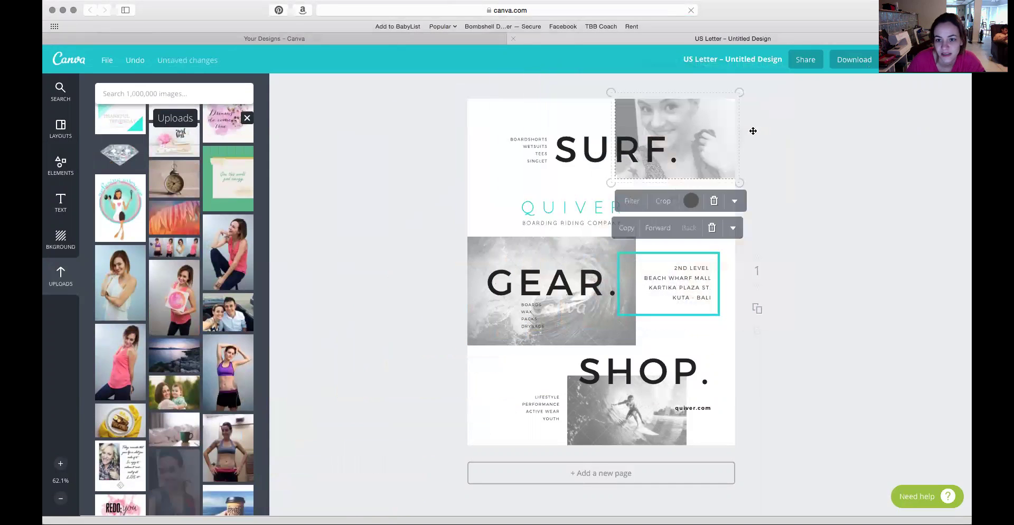
- Crop the new portrait and reposition it within its frame
{"action": "left_click", "coordinate": [701, 135]}
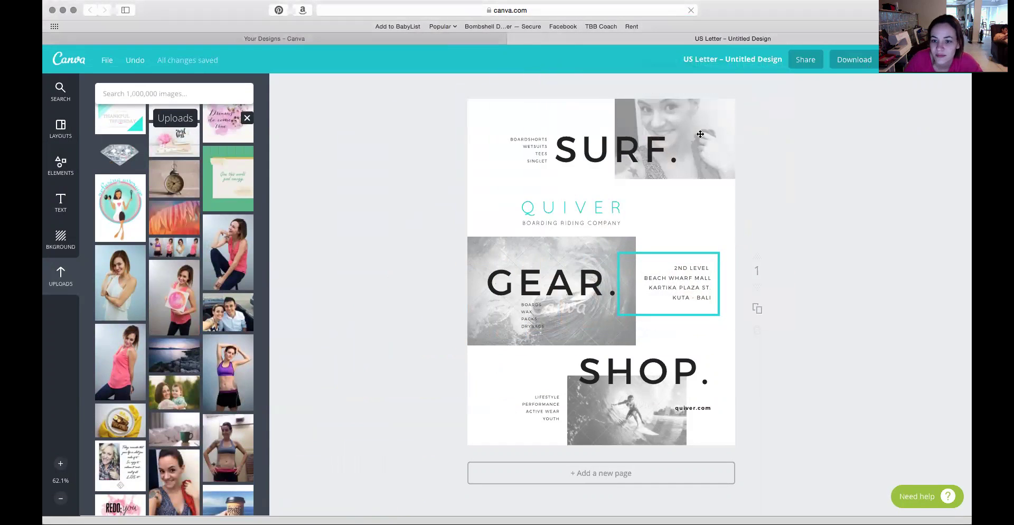
{"action": "left_click", "coordinate": [809, 159]}
{"action": "double_click", "coordinate": [718, 108]}
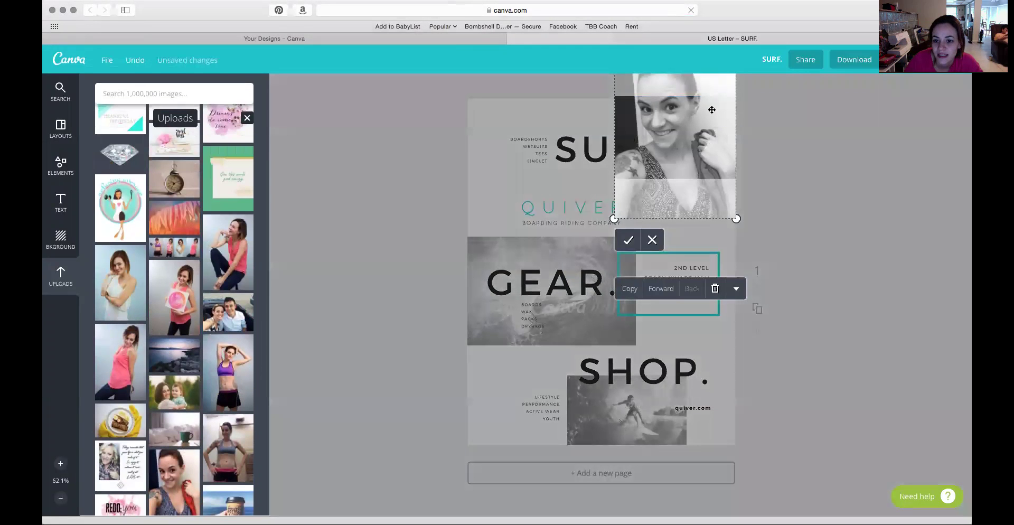
{"action": "left_click_drag", "start_coordinate": [716, 108], "coordinate": [712, 140]}
{"action": "left_click", "coordinate": [647, 275]}
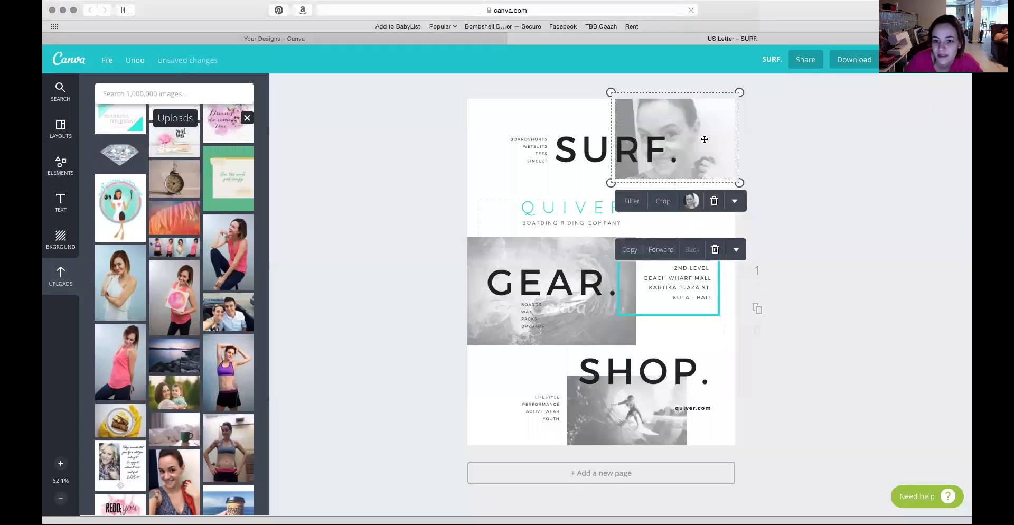
- Try the CALI filter on the portrait, then keep it on NORMAL and go to Your Designs
{"action": "left_click", "coordinate": [631, 203]}
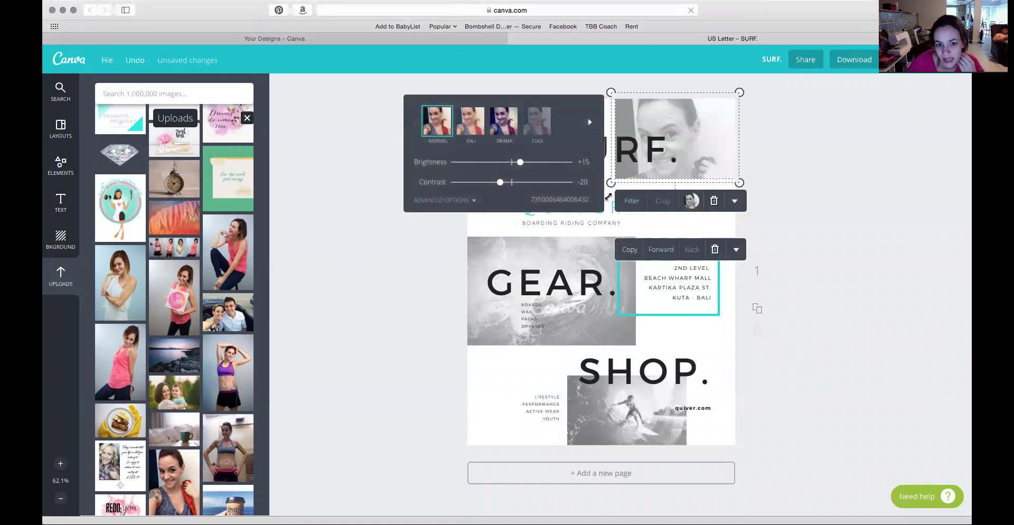
{"action": "left_click", "coordinate": [477, 117]}
{"action": "left_click", "coordinate": [437, 120]}
{"action": "left_click", "coordinate": [864, 184]}
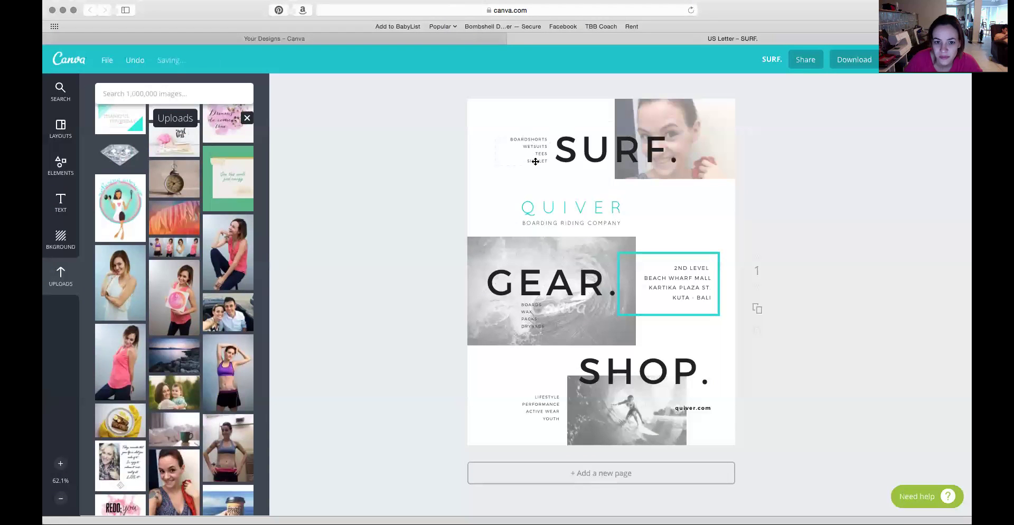
{"action": "left_click", "coordinate": [322, 39]}
- Back in the SURF. design, replace the SURF. heading text with WELCOME
{"action": "scroll", "coordinate": [741, 119], "scroll_direction": "up", "scroll_amount": 3}
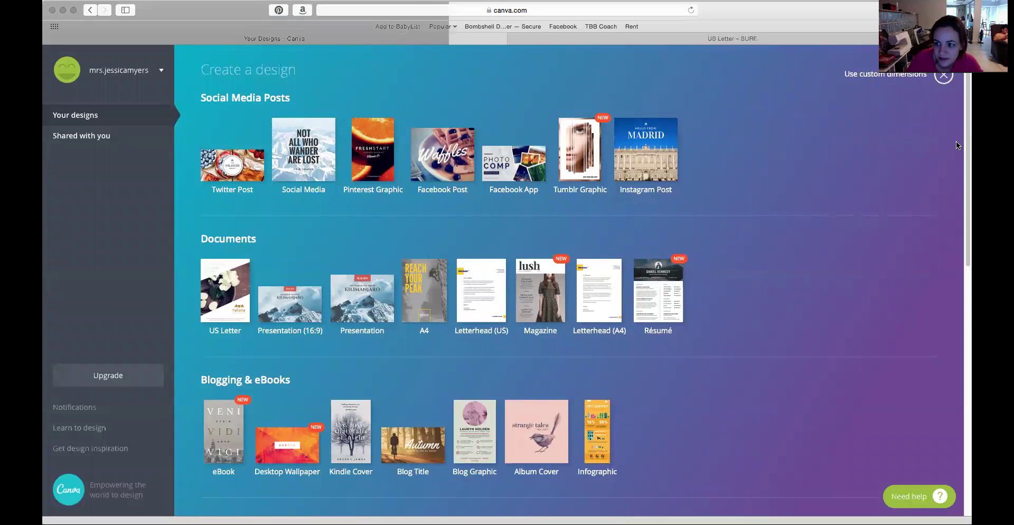
{"action": "left_click", "coordinate": [944, 78]}
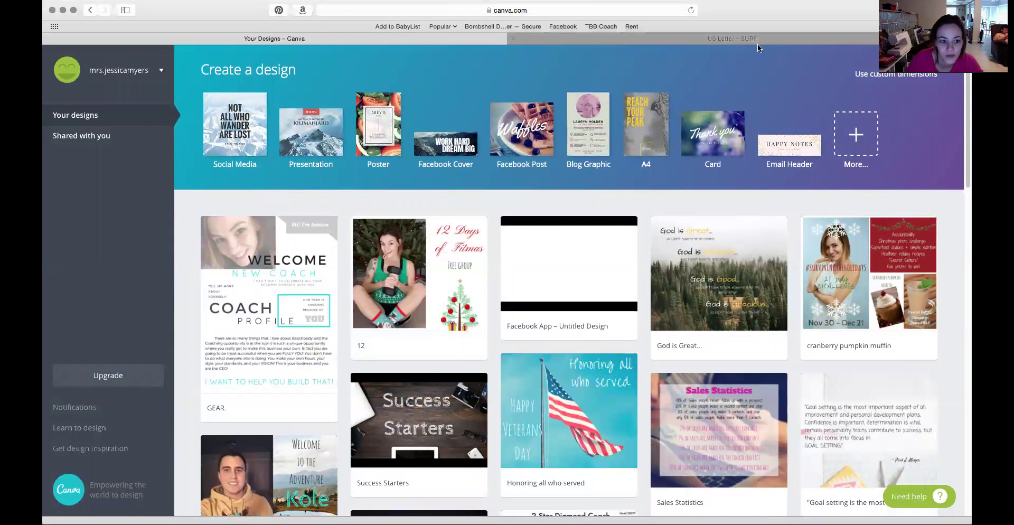
{"action": "left_click", "coordinate": [660, 38]}
{"action": "left_click", "coordinate": [597, 155]}
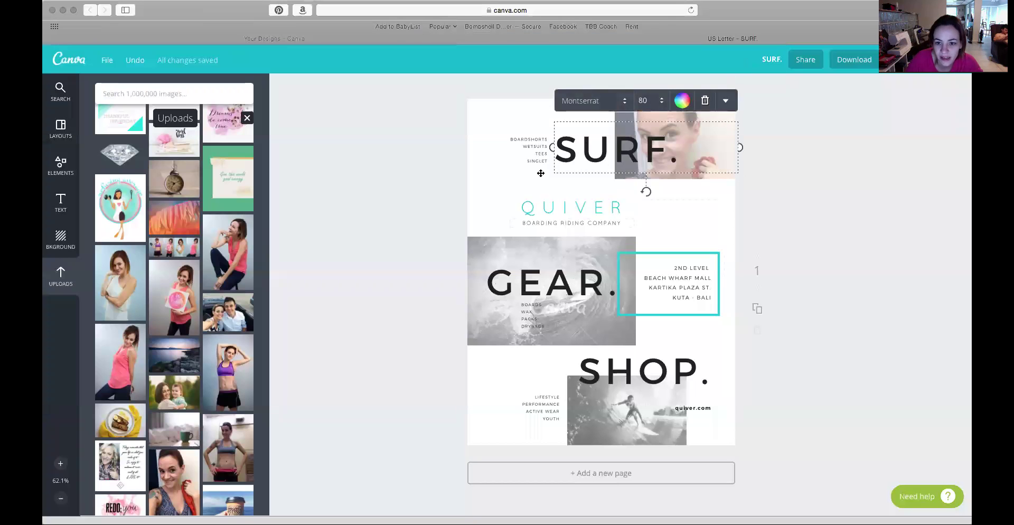
{"action": "left_click_drag", "start_coordinate": [695, 162], "coordinate": [552, 141]}
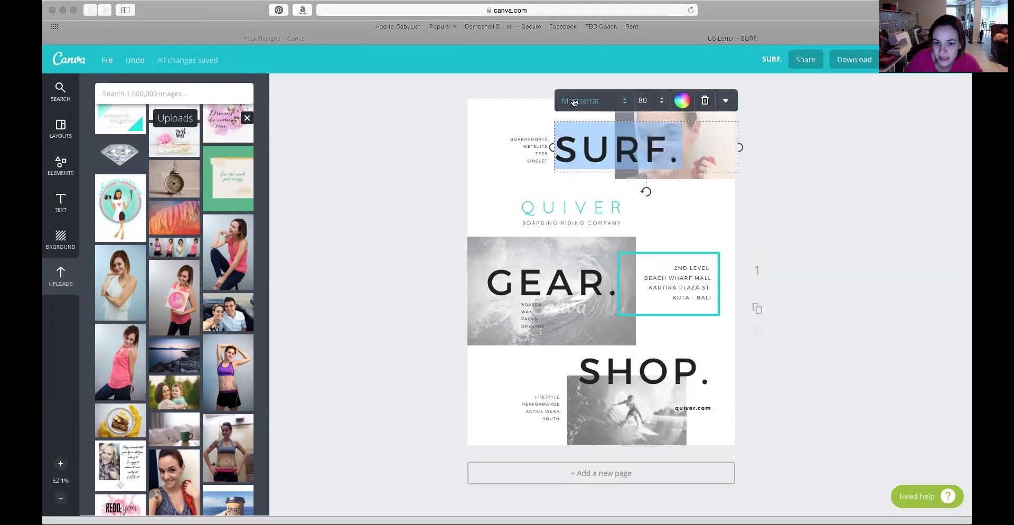
{"action": "type", "text": "WELCOME"}
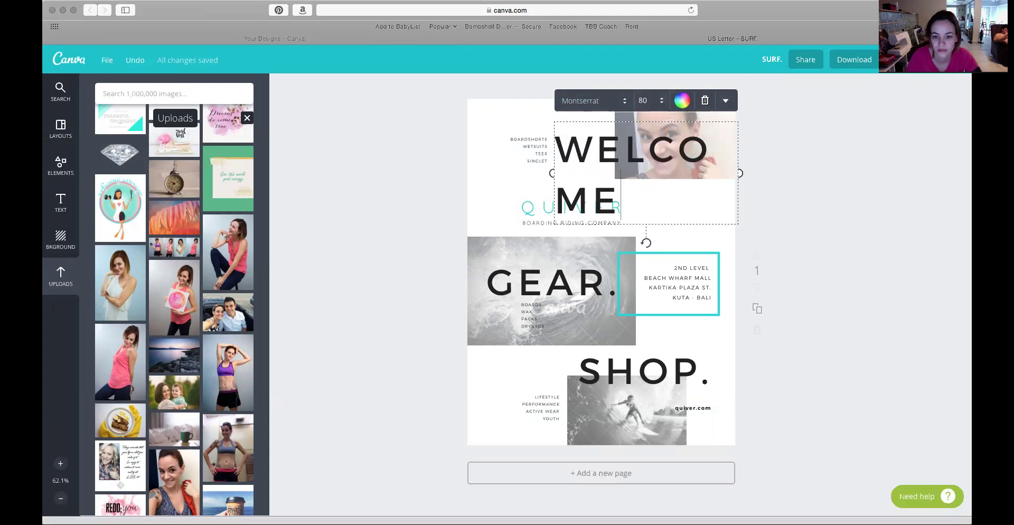
- Set the WELCOME heading's font size to 64
{"action": "left_click", "coordinate": [648, 101]}
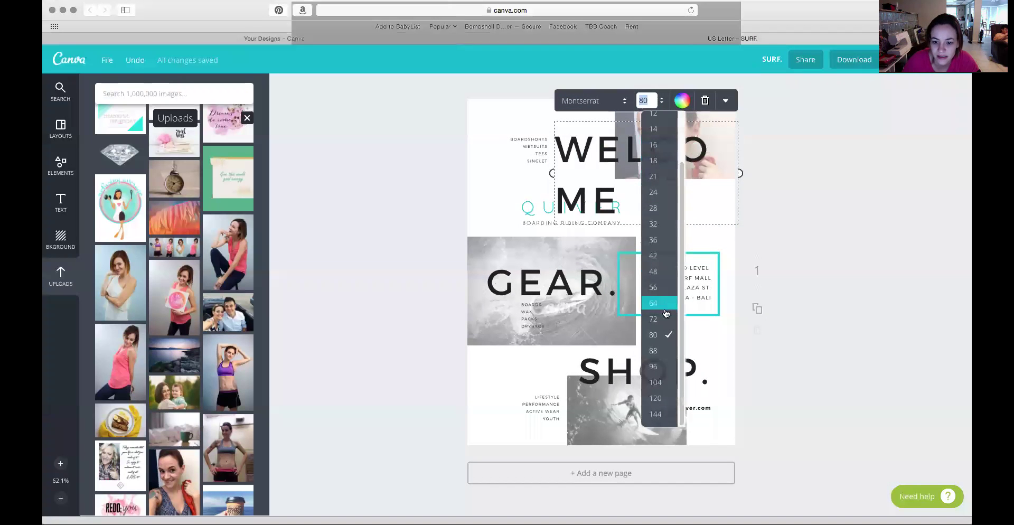
{"action": "left_click", "coordinate": [678, 317]}
{"action": "left_click", "coordinate": [651, 101]}
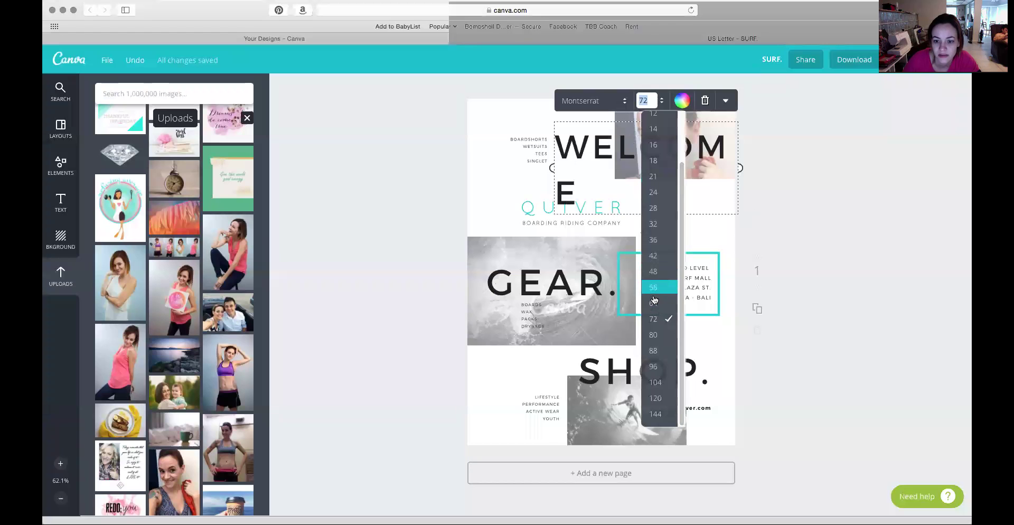
{"action": "left_click", "coordinate": [653, 303]}
- Move WELCOME down over QUIVER and shift the portrait photo to the top-left
{"action": "left_click", "coordinate": [805, 191]}
{"action": "left_click_drag", "start_coordinate": [615, 116], "coordinate": [600, 202]}
{"action": "left_click", "coordinate": [688, 133]}
{"action": "left_click_drag", "start_coordinate": [687, 133], "coordinate": [549, 136]}
- Flip the portrait horizontally, shift it left, and nudge WELCOME slightly up and right
{"action": "left_click", "coordinate": [586, 204]}
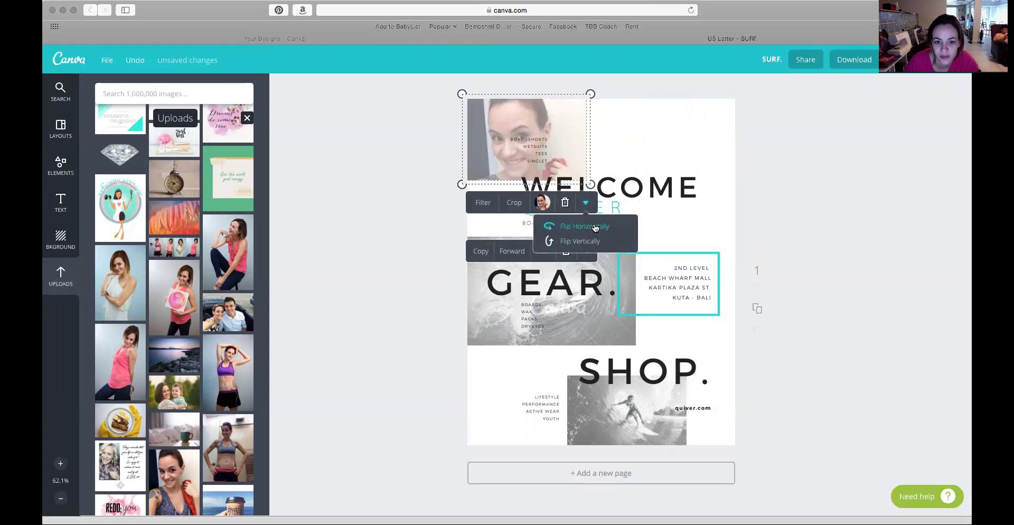
{"action": "left_click", "coordinate": [595, 227]}
{"action": "left_click_drag", "start_coordinate": [580, 116], "coordinate": [566, 116]}
{"action": "left_click", "coordinate": [607, 187]}
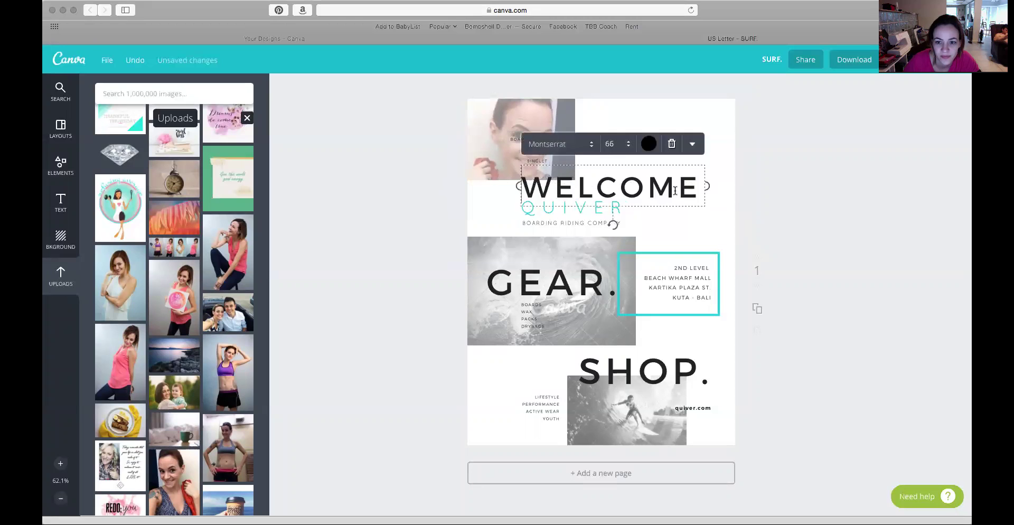
{"action": "left_click", "coordinate": [746, 211]}
{"action": "left_click_drag", "start_coordinate": [659, 188], "coordinate": [673, 179]}
- Change the QUIVER text to NEW COACH and widen its box to fit
{"action": "left_click", "coordinate": [622, 212]}
{"action": "key", "text": "super+a"}
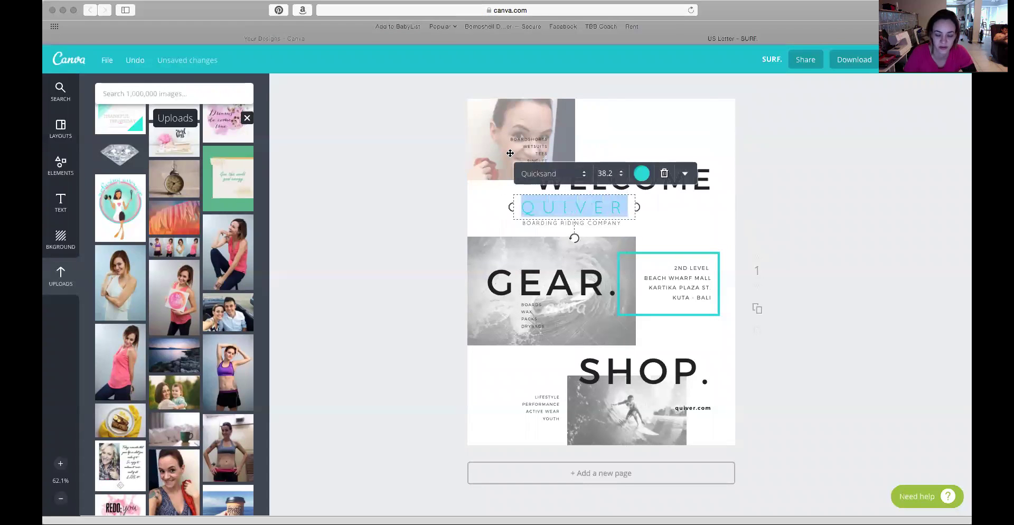
{"action": "type", "text": "NEW"}
{"action": "key", "text": "Return"}
{"action": "type", "text": "COACH"}
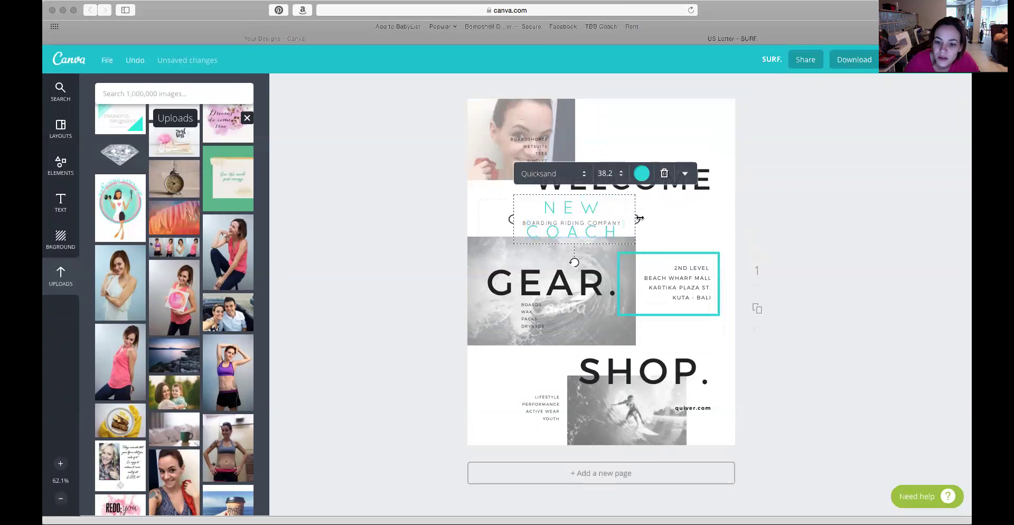
{"action": "left_click_drag", "start_coordinate": [639, 218], "coordinate": [671, 206]}
{"action": "left_click", "coordinate": [792, 201]}
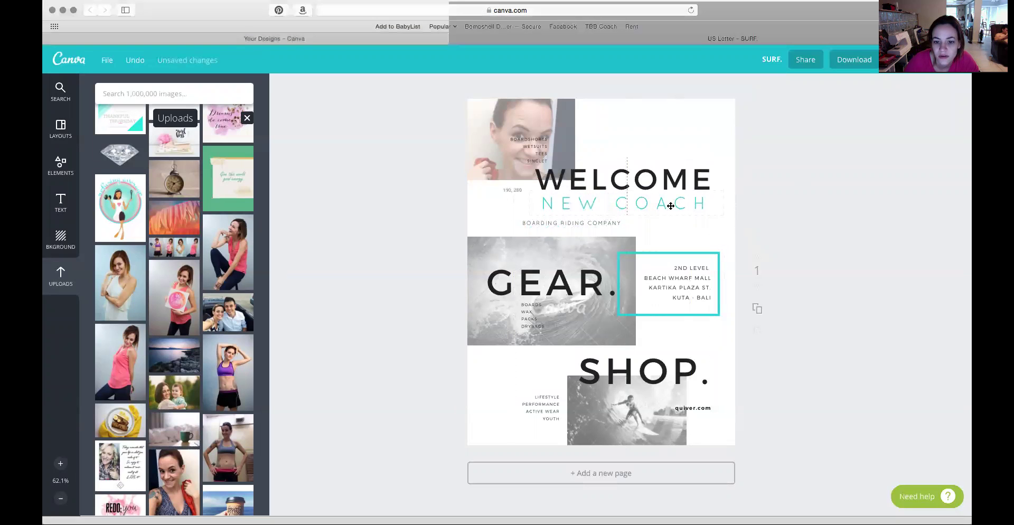
- Delete the BOARDING RIDING COMPANY text and the GEAR photos, then highlight the address lines
{"action": "left_click", "coordinate": [560, 223]}
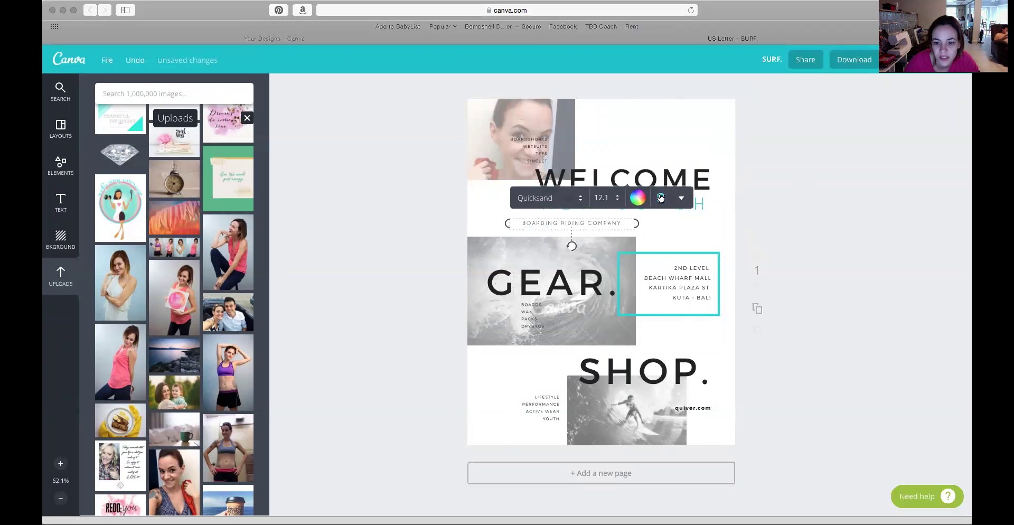
{"action": "key", "text": "Delete"}
{"action": "left_click", "coordinate": [495, 329]}
{"action": "left_click", "coordinate": [565, 368]}
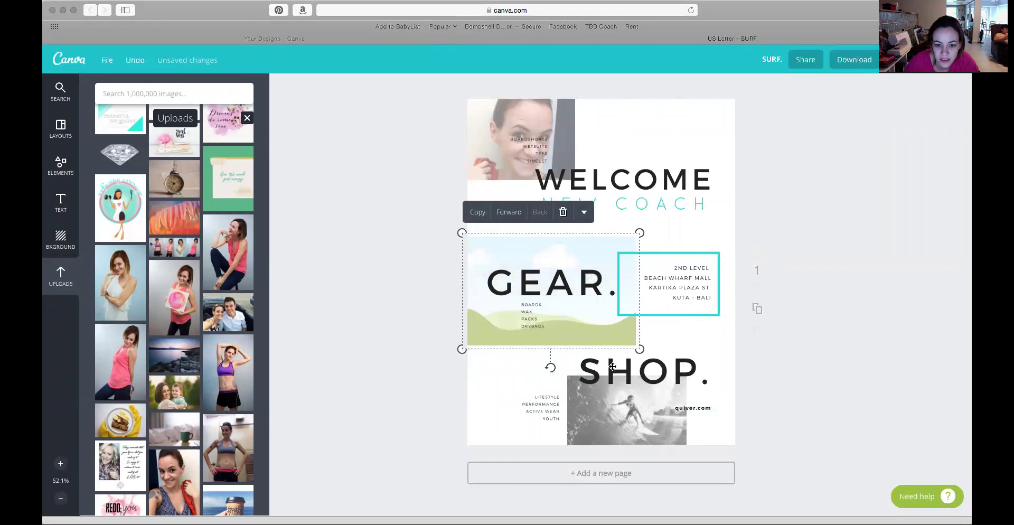
{"action": "left_click", "coordinate": [559, 214]}
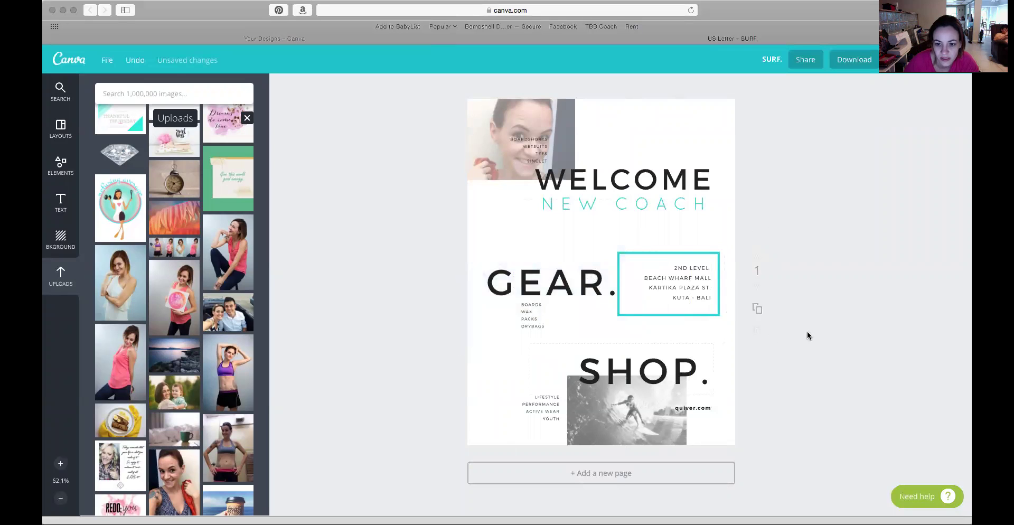
{"action": "left_click", "coordinate": [709, 288]}
{"action": "left_click_drag", "start_coordinate": [674, 266], "coordinate": [712, 300]}
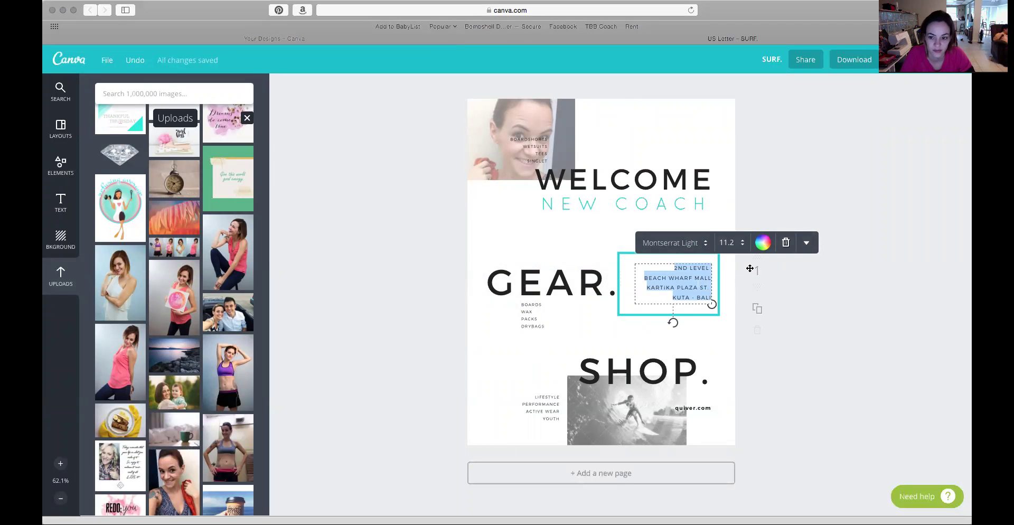
- Replace the address text with 'SO GLAD YOU JOINED US'
{"action": "type", "text": "SO GLAD"}
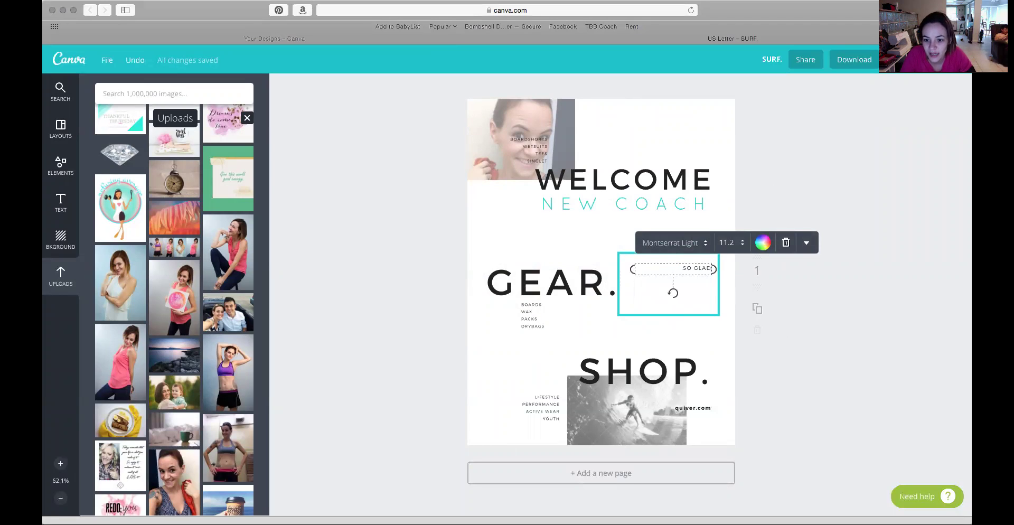
{"action": "type", "text": " YOU JOINED US"}
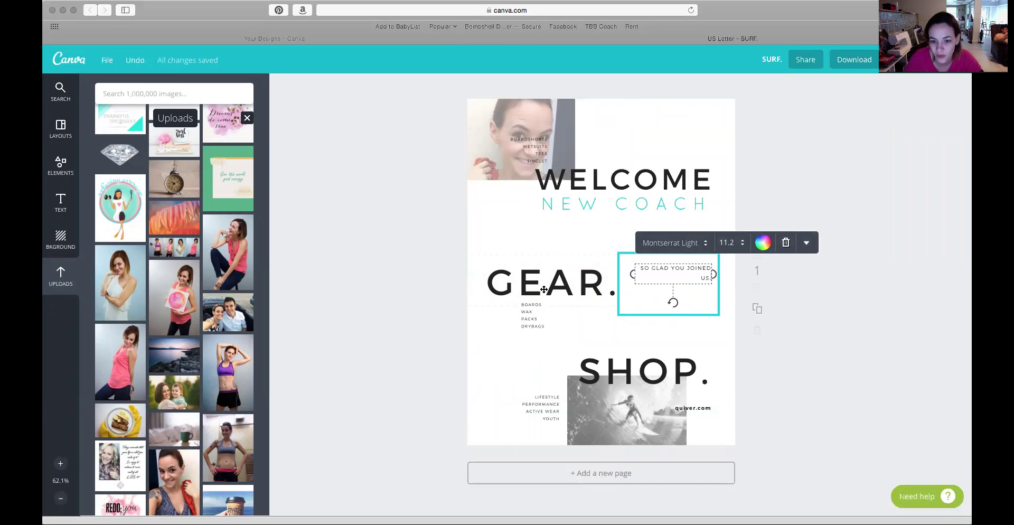
{"action": "left_click", "coordinate": [543, 289]}
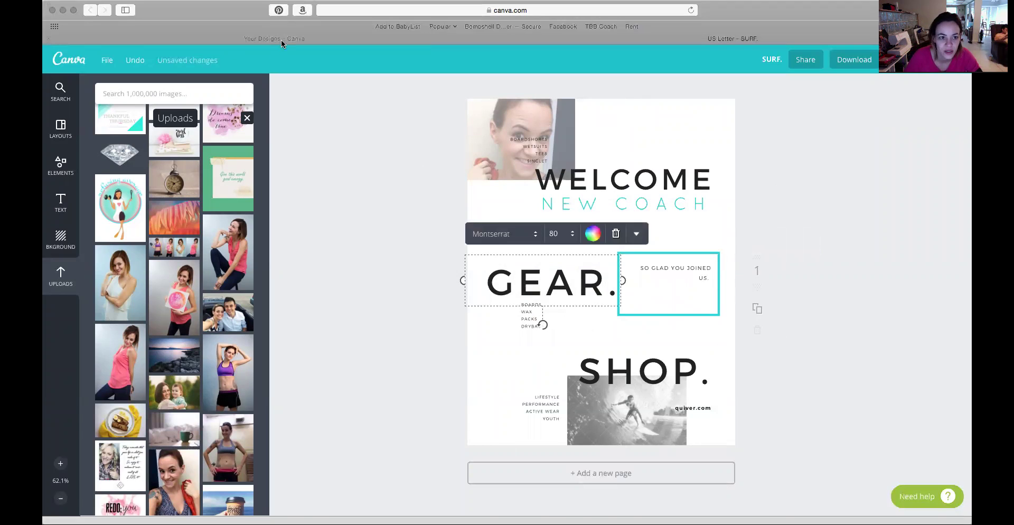
{"action": "left_click_drag", "start_coordinate": [281, 40], "coordinate": [665, 35]}
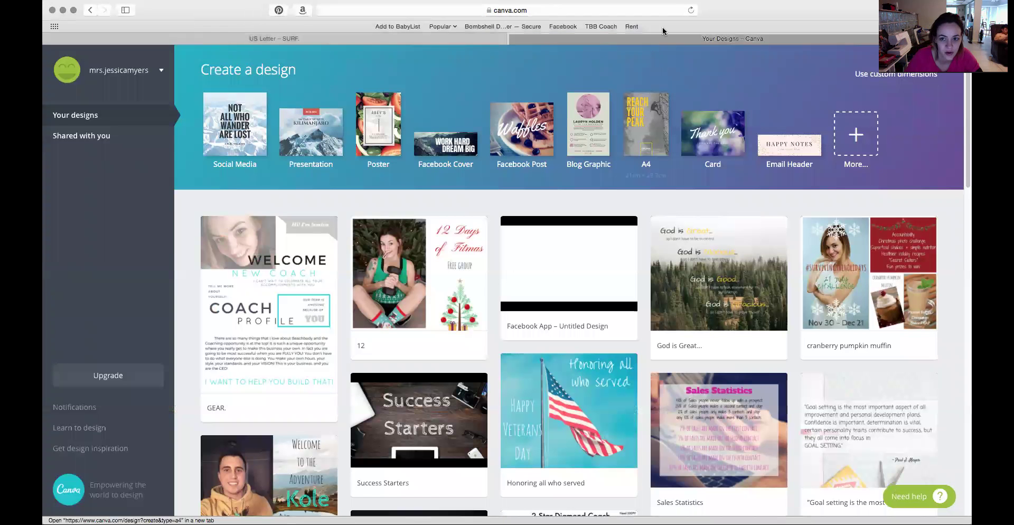
{"action": "left_click", "coordinate": [482, 36]}
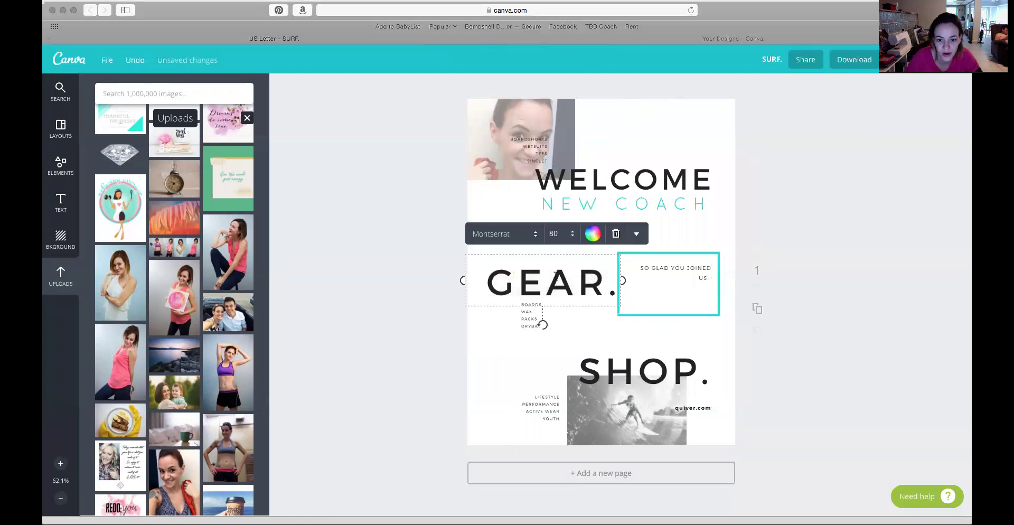
- Rewrite the GEAR. heading as COACH PROFILE
{"action": "left_click_drag", "start_coordinate": [487, 280], "coordinate": [612, 251]}
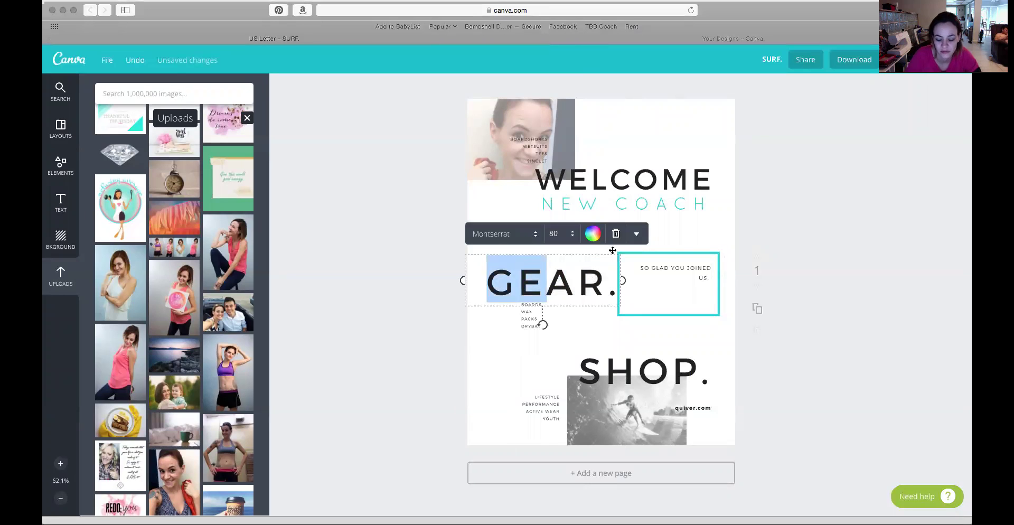
{"action": "key", "text": "BackSpace"}
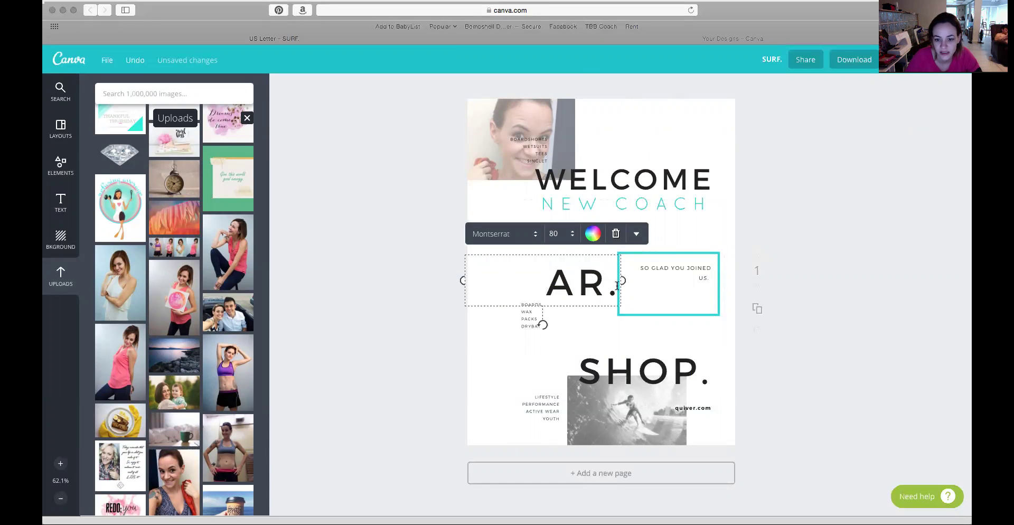
{"action": "left_click_drag", "start_coordinate": [546, 281], "coordinate": [613, 292]}
{"action": "key", "text": "BackSpace"}
{"action": "key", "text": "BackSpace"}
{"action": "key", "text": "BackSpace"}
{"action": "type", "text": "COACH"}
{"action": "type", "text": " PROV"}
{"action": "key", "text": "BackSpace"}
{"action": "type", "text": "FILE"}
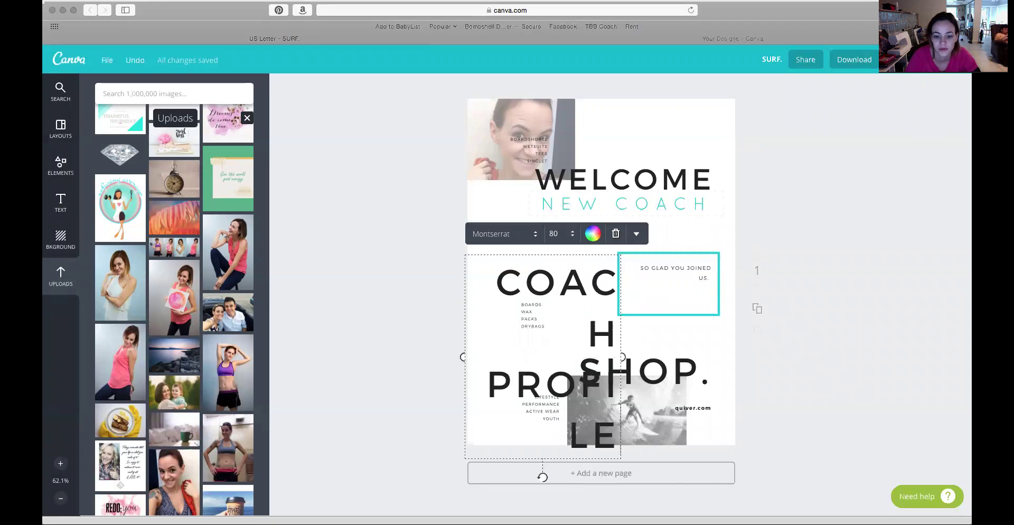
- Set COACH PROFILE to size 56 in the Code font
{"action": "left_click", "coordinate": [554, 233]}
{"action": "left_click", "coordinate": [564, 360]}
{"action": "left_click", "coordinate": [515, 240]}
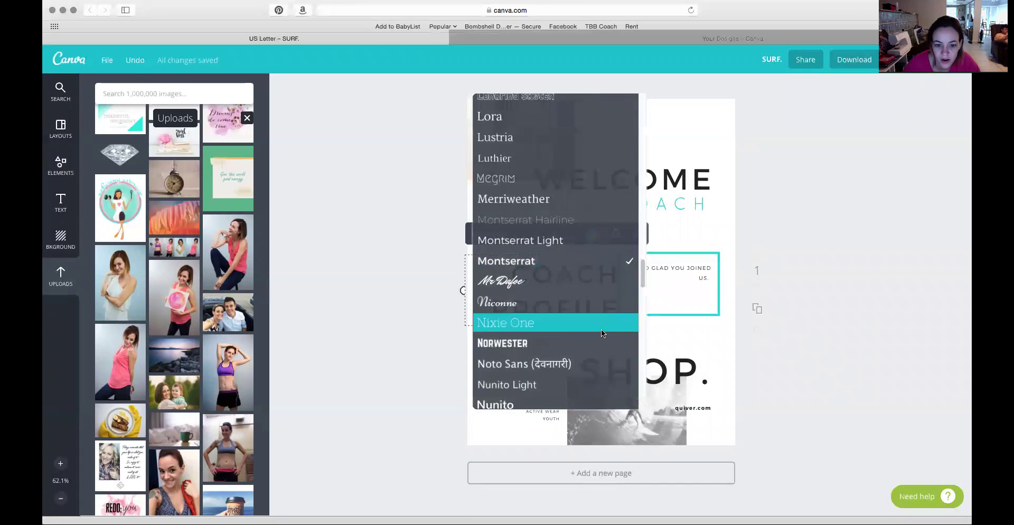
{"action": "left_click_drag", "start_coordinate": [644, 274], "coordinate": [647, 172]}
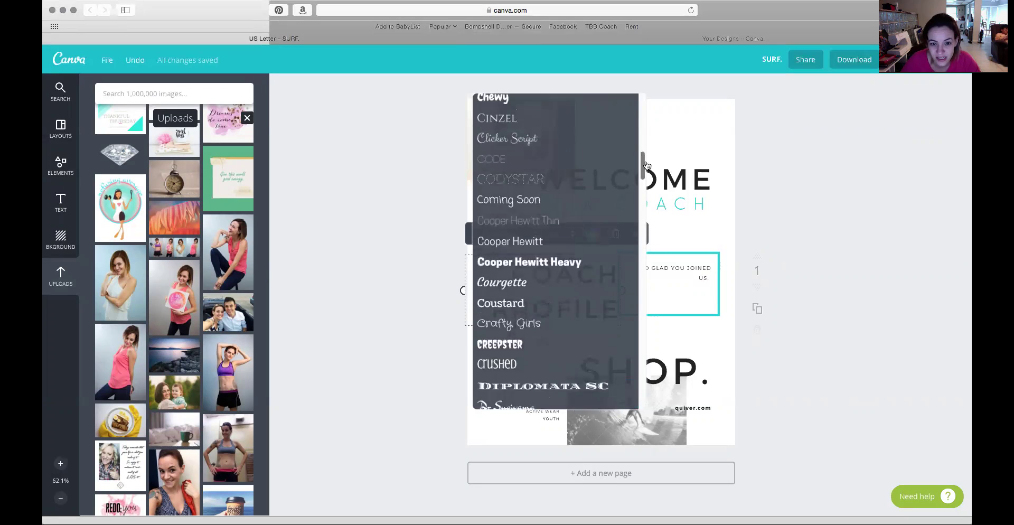
{"action": "scroll", "coordinate": [647, 165], "scroll_direction": "up", "scroll_amount": 1}
{"action": "left_click", "coordinate": [573, 187]}
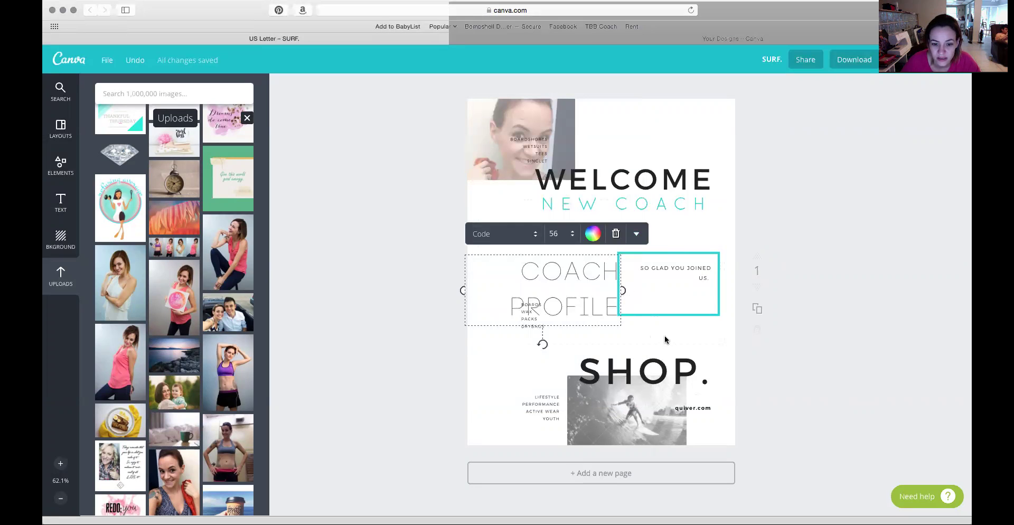
- Delete the small BOARDS WAX PACKS DRYBAGS list text
{"action": "left_click", "coordinate": [502, 341]}
{"action": "left_click", "coordinate": [526, 324]}
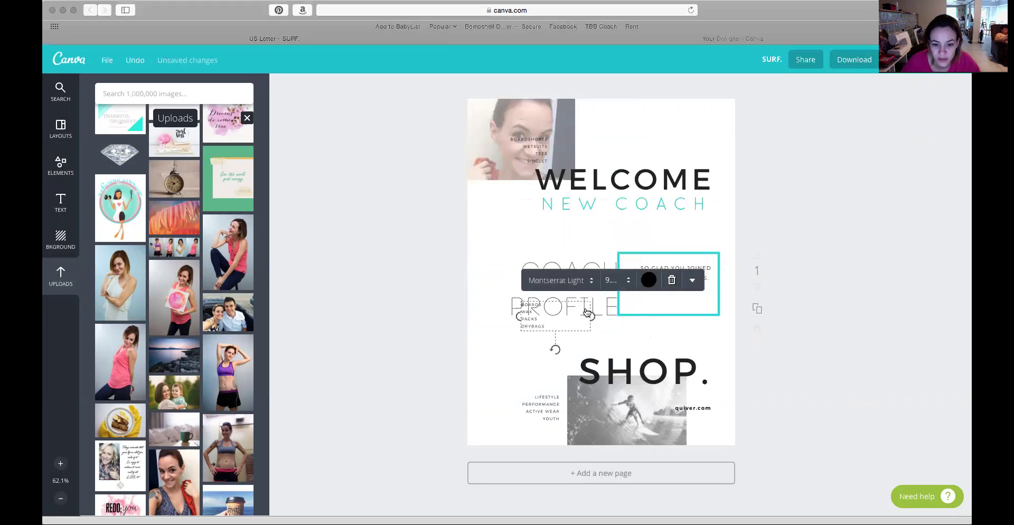
{"action": "left_click", "coordinate": [669, 282]}
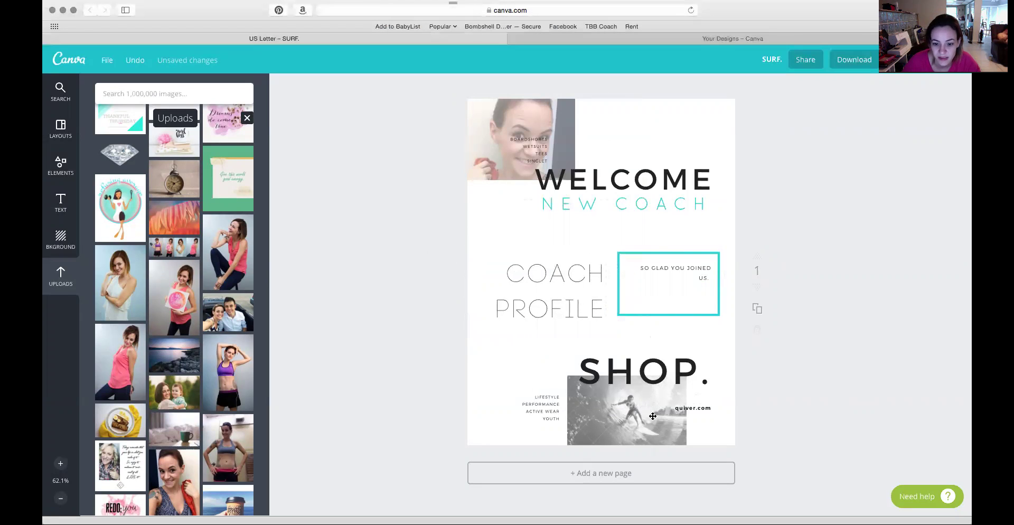
- Replace the bottom surf photo with the lake photo and set its filter to Normal
{"action": "left_click", "coordinate": [661, 430]}
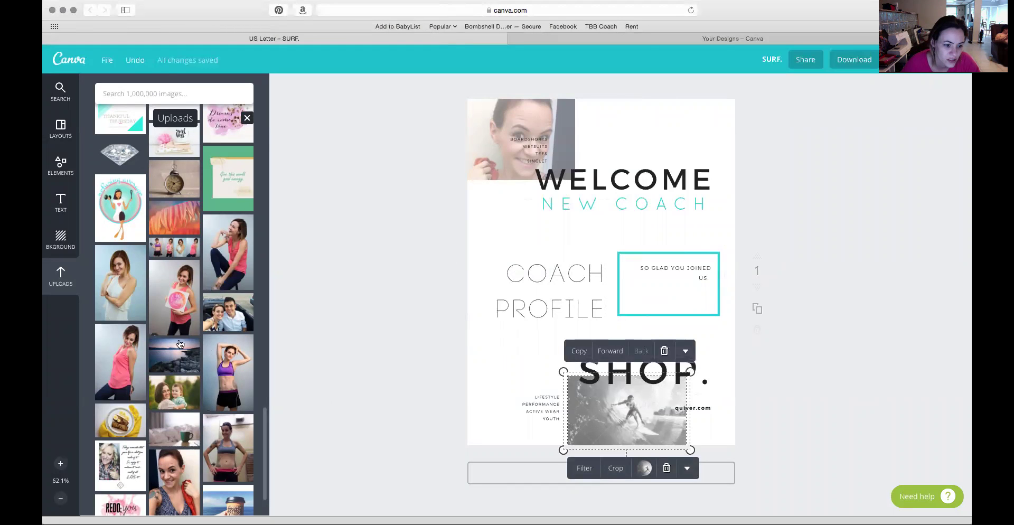
{"action": "left_click_drag", "start_coordinate": [179, 349], "coordinate": [626, 401]}
{"action": "left_click", "coordinate": [703, 407]}
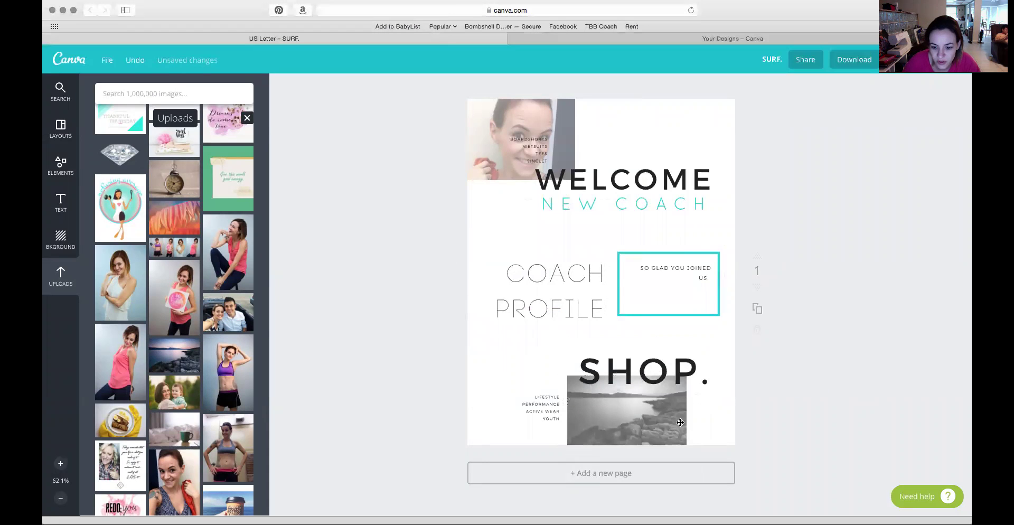
{"action": "left_click", "coordinate": [663, 418]}
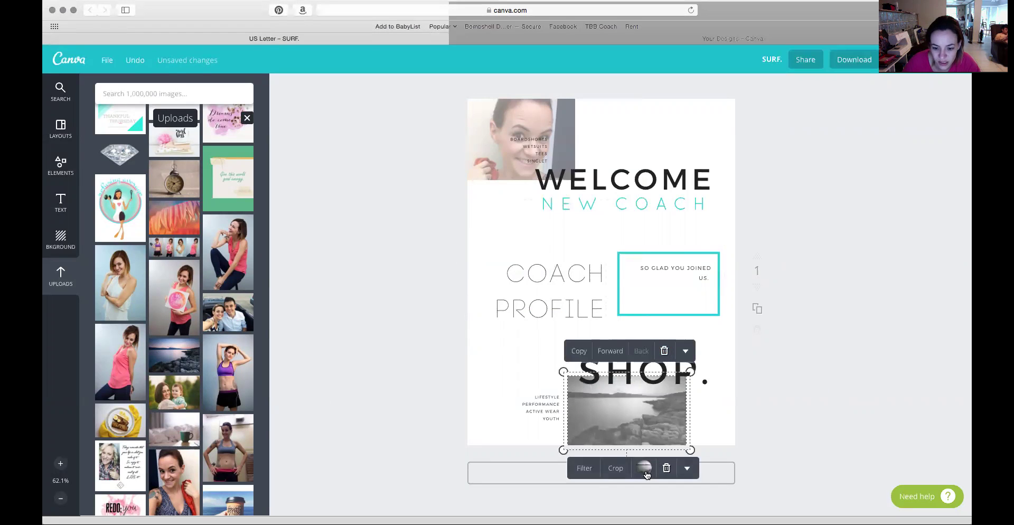
{"action": "left_click", "coordinate": [591, 472]}
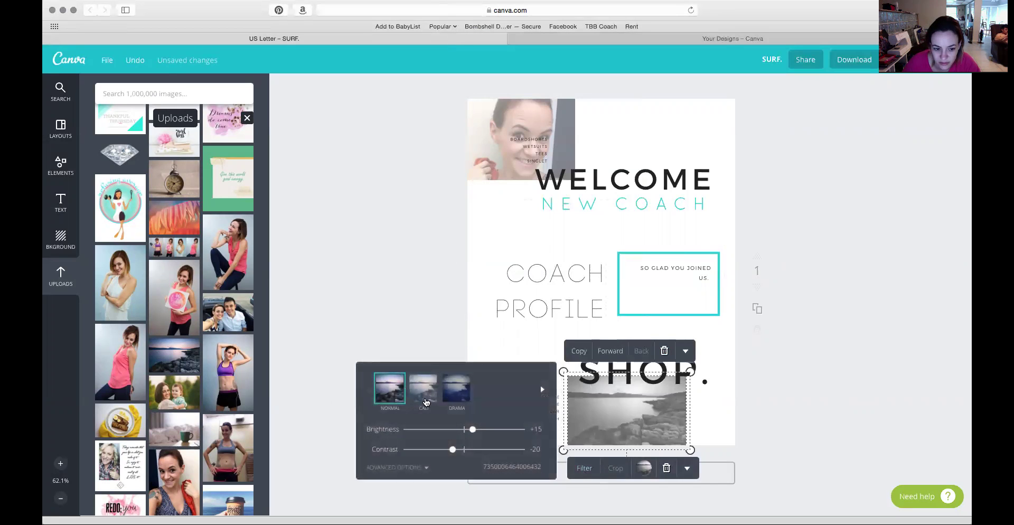
{"action": "left_click", "coordinate": [381, 381]}
{"action": "left_click", "coordinate": [828, 391]}
- Delete the SHOP. heading
{"action": "left_click", "coordinate": [670, 367]}
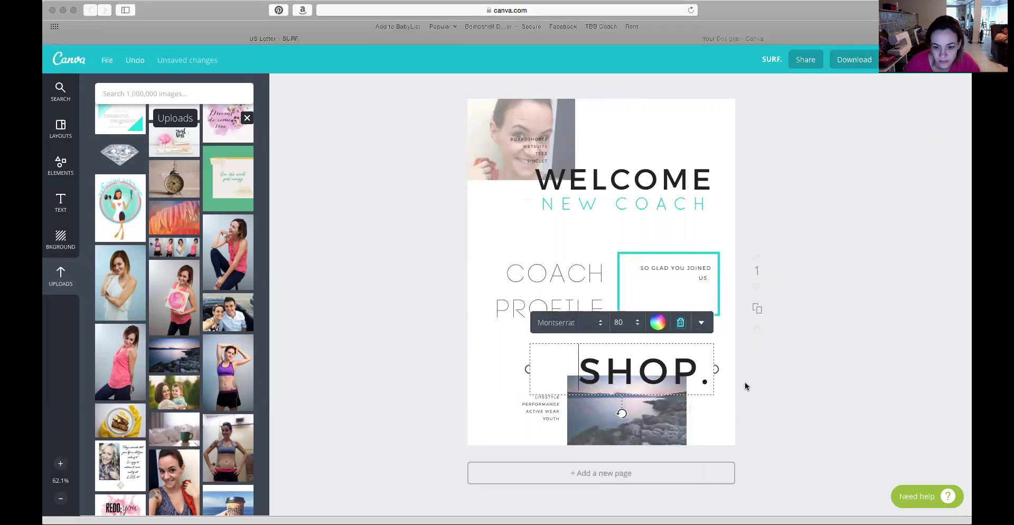
{"action": "left_click", "coordinate": [680, 320]}
{"action": "left_click", "coordinate": [557, 411]}
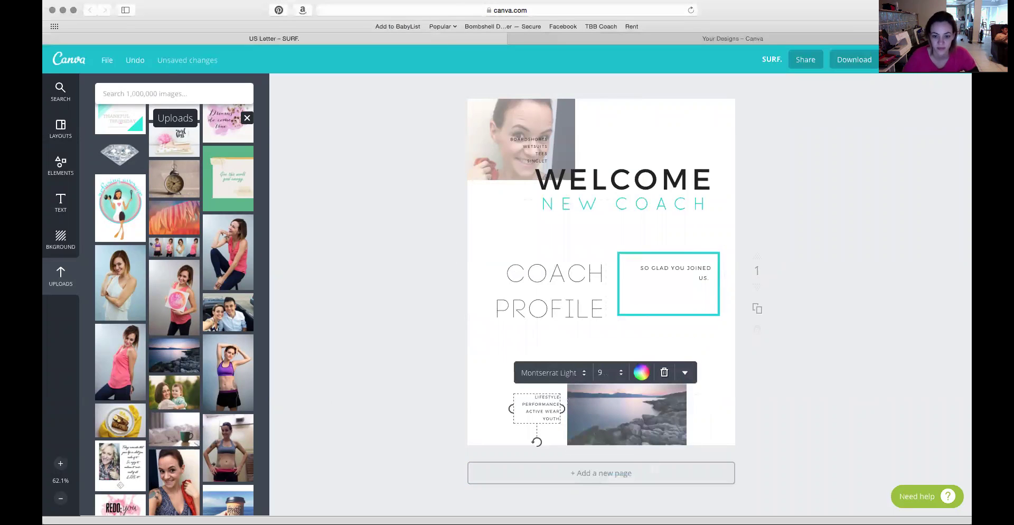
{"action": "left_click", "coordinate": [827, 350]}
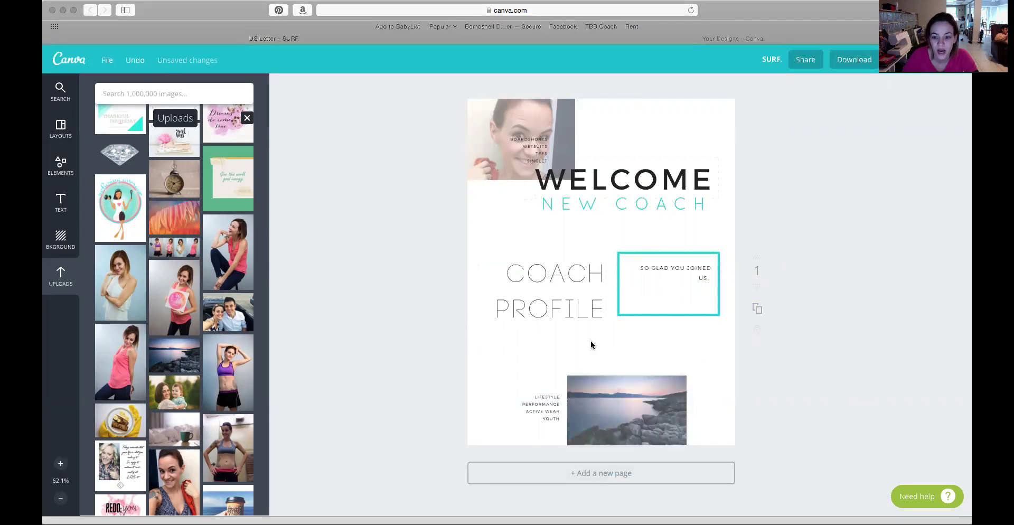
- Duplicate the page, delete the duplicate, and add a blank second page
{"action": "left_click", "coordinate": [721, 331]}
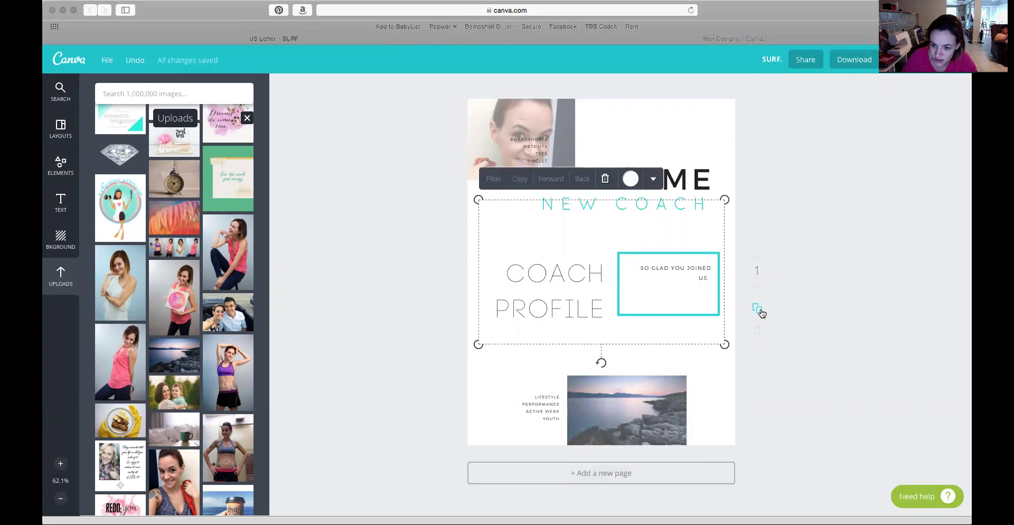
{"action": "left_click", "coordinate": [759, 311]}
{"action": "scroll", "coordinate": [819, 306], "scroll_direction": "down", "scroll_amount": 5}
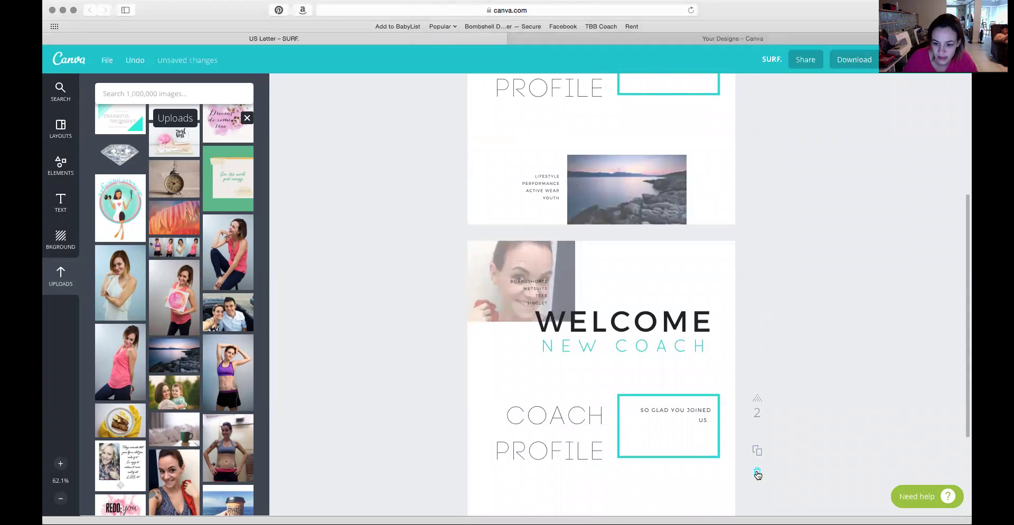
{"action": "left_click", "coordinate": [757, 474]}
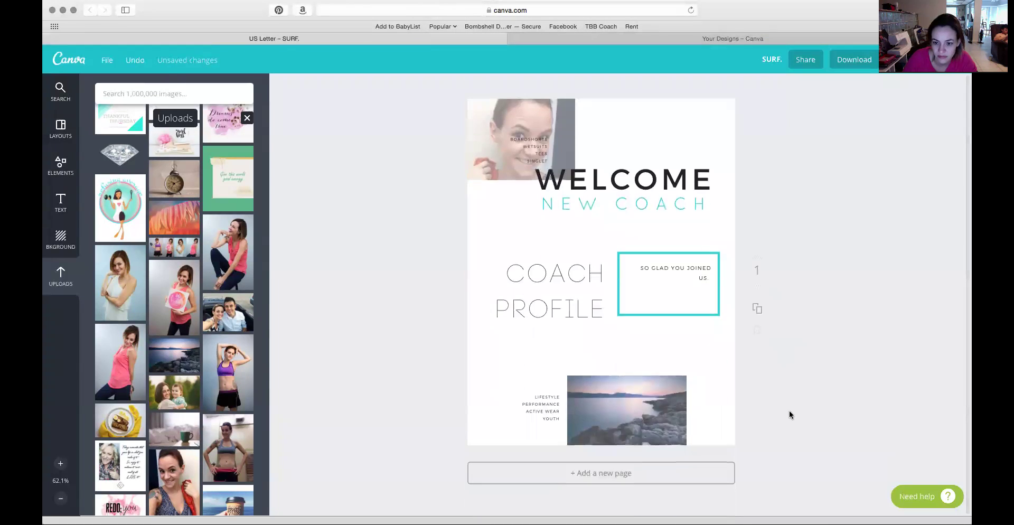
{"action": "left_click", "coordinate": [601, 472]}
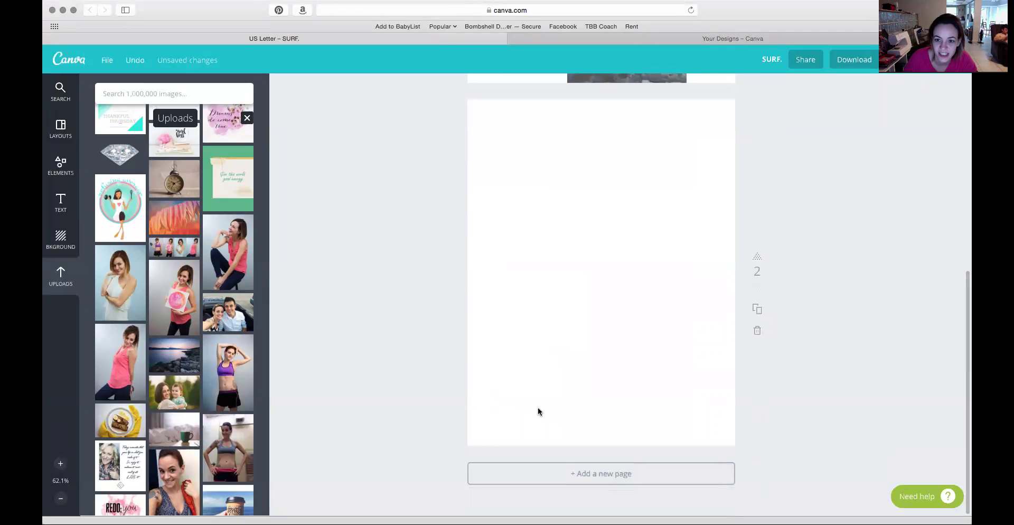
{"action": "left_click", "coordinate": [713, 39]}
{"action": "left_click", "coordinate": [432, 39]}
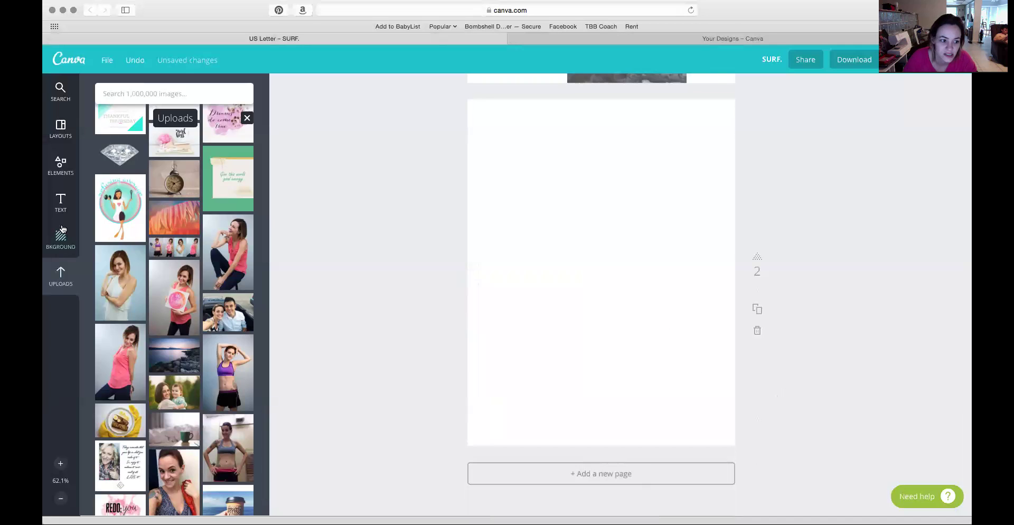
{"action": "left_click", "coordinate": [61, 207]}
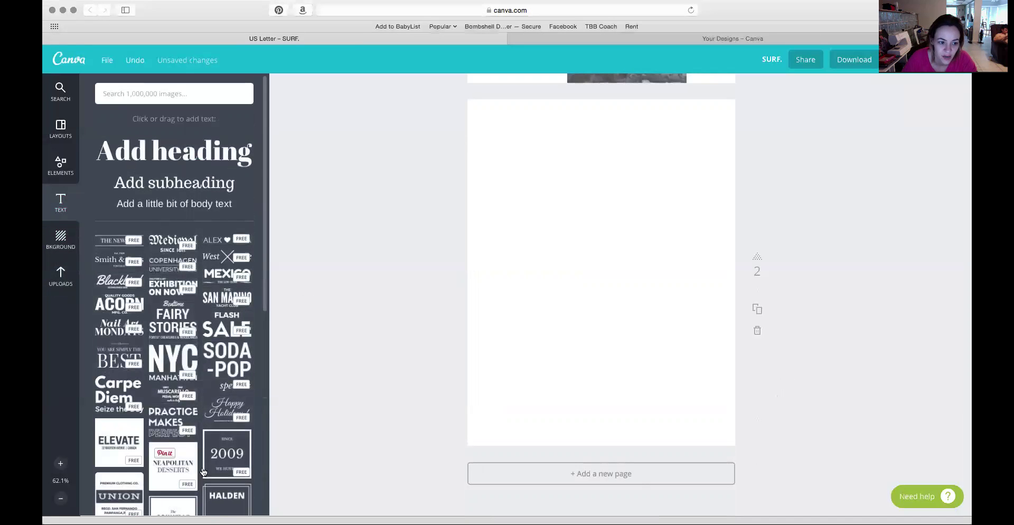
- Add an 'Add subheading' text box to page 2, widen it and place it in the upper half
{"action": "scroll", "coordinate": [182, 360], "scroll_direction": "down", "scroll_amount": 5}
{"action": "scroll", "coordinate": [205, 381], "scroll_direction": "up", "scroll_amount": 5}
{"action": "left_click", "coordinate": [174, 182]}
{"action": "left_click_drag", "start_coordinate": [650, 281], "coordinate": [686, 281]}
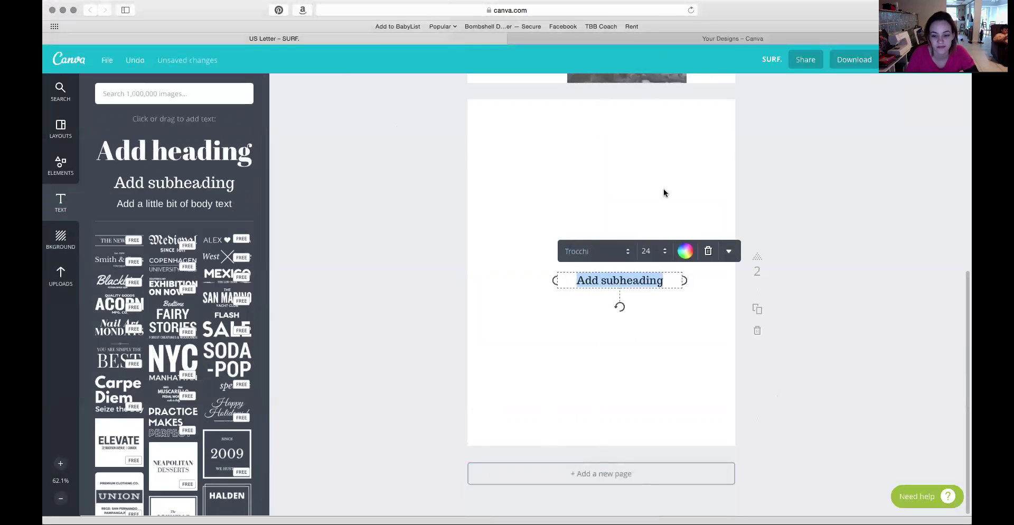
{"action": "left_click", "coordinate": [666, 344]}
{"action": "left_click", "coordinate": [624, 284]}
{"action": "left_click", "coordinate": [673, 315]}
{"action": "left_click_drag", "start_coordinate": [663, 281], "coordinate": [633, 172]}
{"action": "key", "text": "Right"}
{"action": "left_click_drag", "start_coordinate": [599, 174], "coordinate": [602, 228]}
{"action": "left_click", "coordinate": [605, 223]}
{"action": "left_click", "coordinate": [312, 172]}
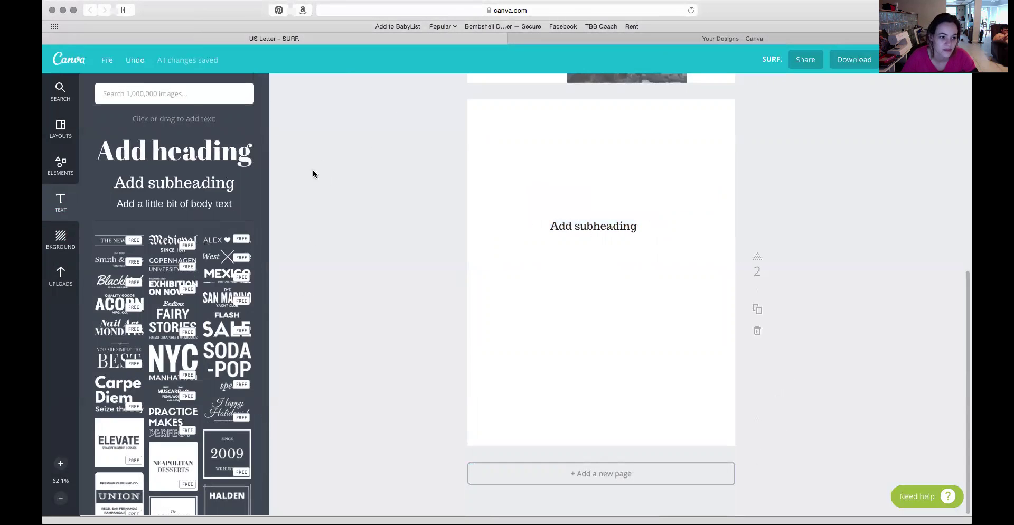
{"action": "left_click", "coordinate": [62, 168]}
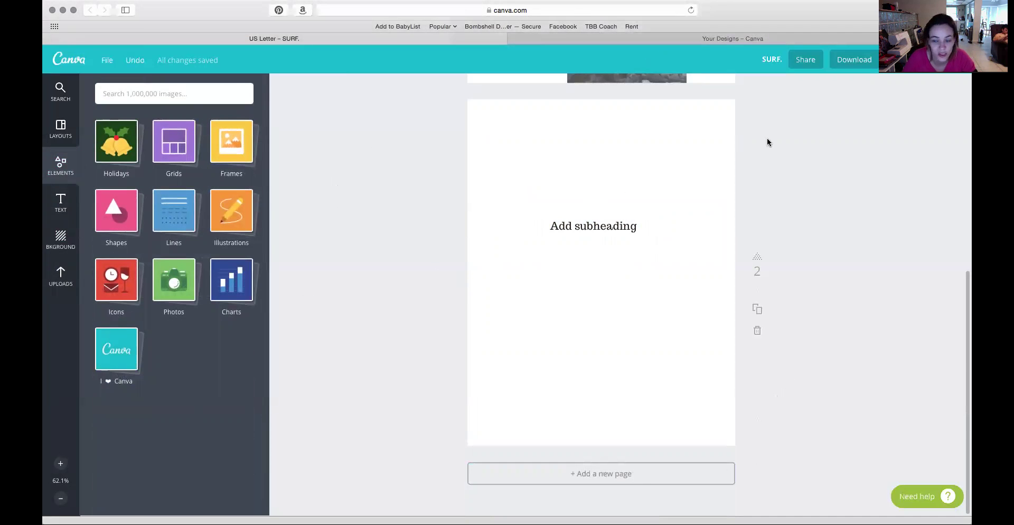
- Add the pink triangle photo frame to page 2 and move it to the top
{"action": "left_click", "coordinate": [226, 146]}
{"action": "scroll", "coordinate": [185, 364], "scroll_direction": "down", "scroll_amount": 10}
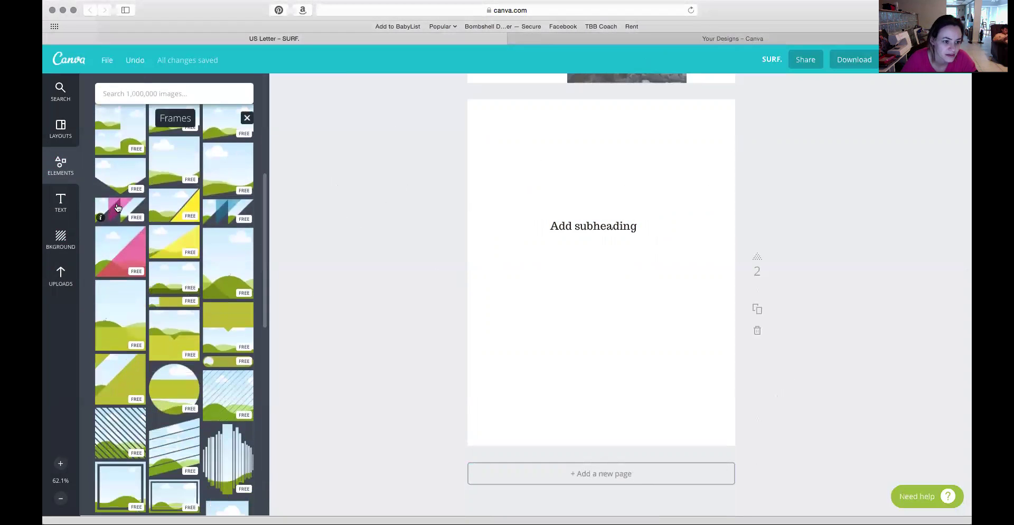
{"action": "left_click", "coordinate": [118, 207]}
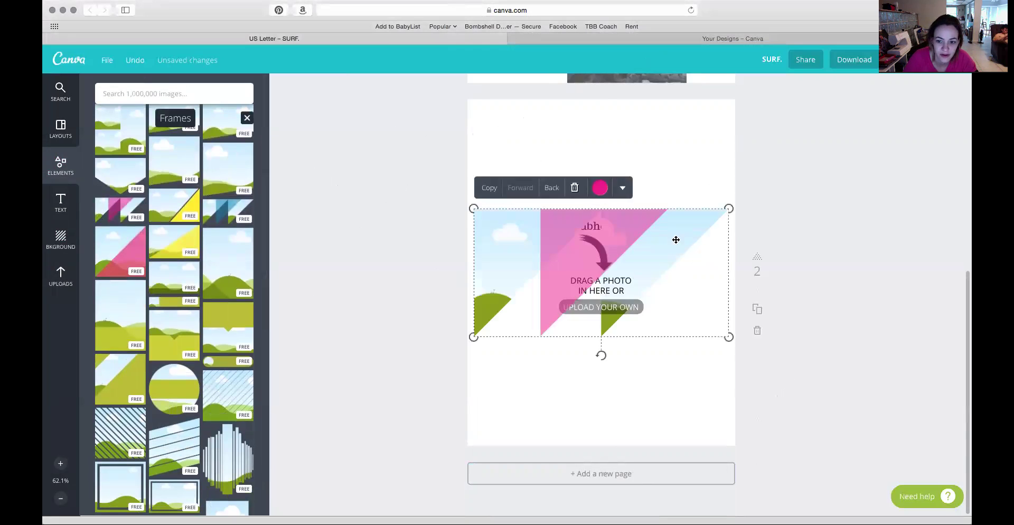
{"action": "left_click_drag", "start_coordinate": [675, 240], "coordinate": [668, 131]}
- Recolour the frame's pink triangle to light grey (a3a3a3)
{"action": "left_click", "coordinate": [592, 272]}
{"action": "left_click", "coordinate": [552, 255]}
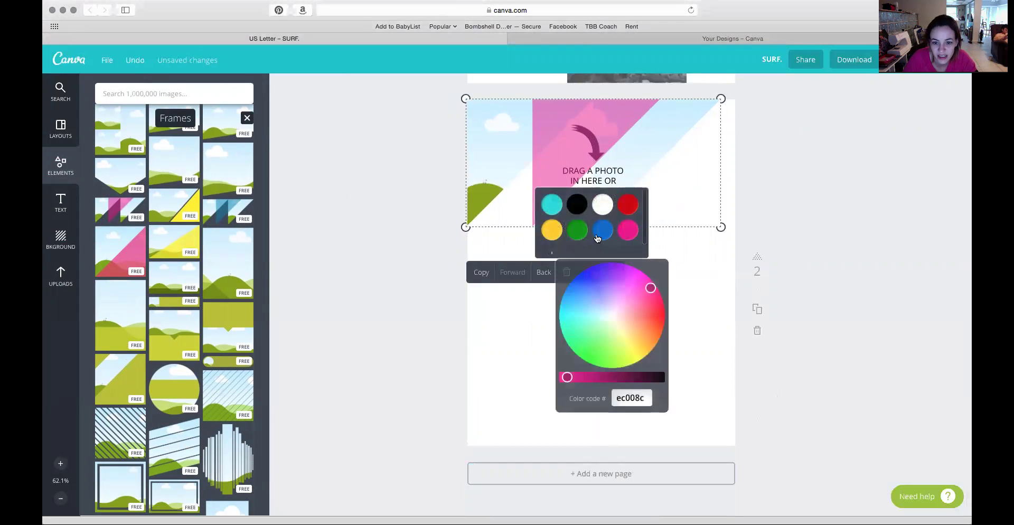
{"action": "left_click", "coordinate": [577, 204]}
{"action": "left_click", "coordinate": [598, 376]}
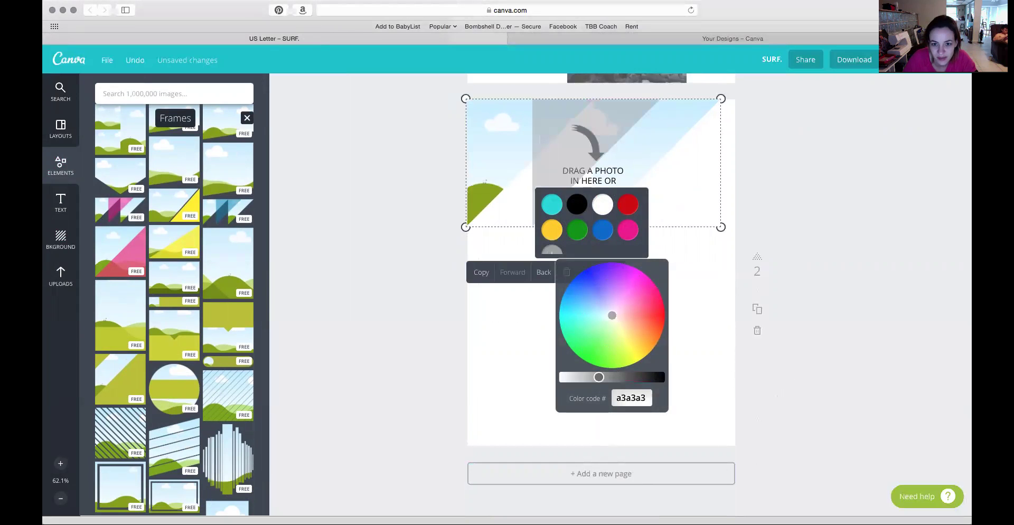
{"action": "left_click", "coordinate": [674, 355]}
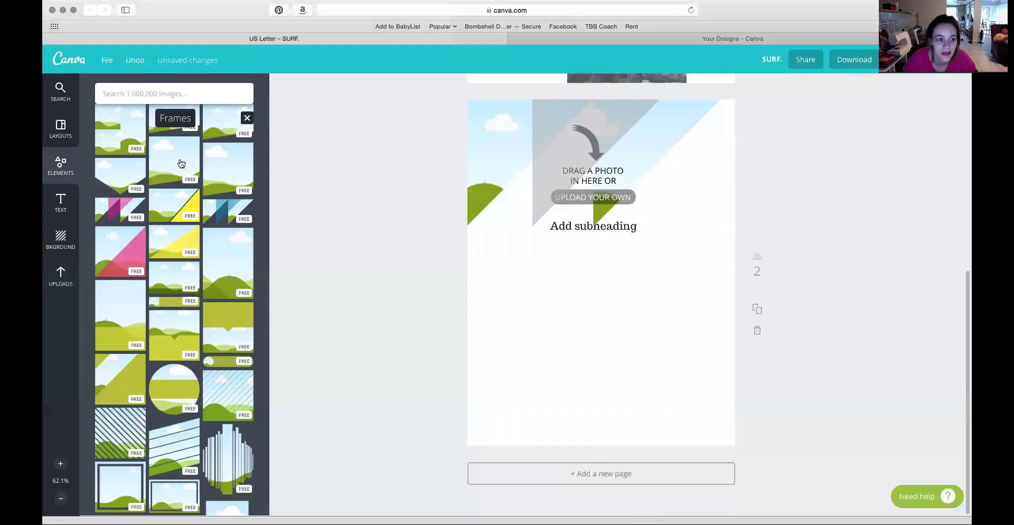
{"action": "left_click", "coordinate": [61, 275]}
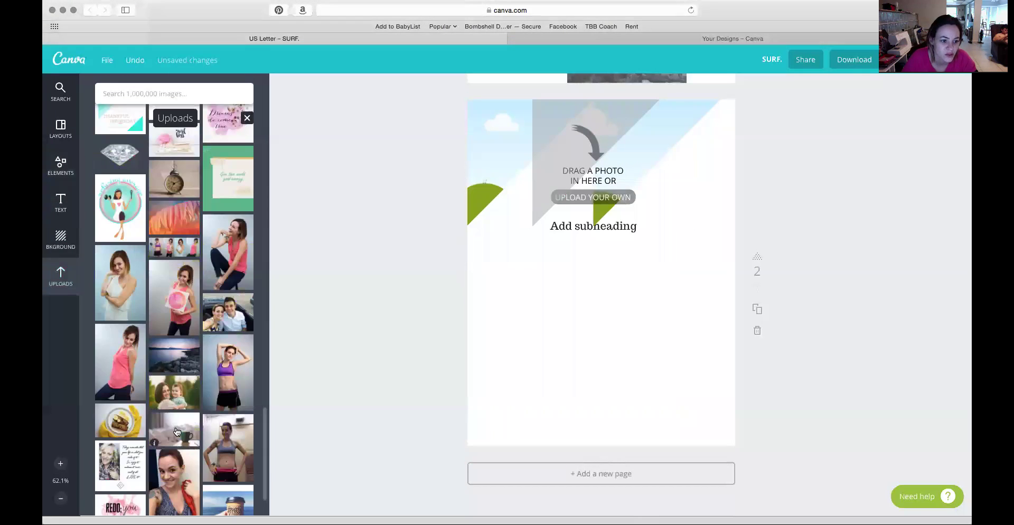
- Drag the lake-and-rocks photo from Uploads into the triangle frame
{"action": "scroll", "coordinate": [179, 341], "scroll_direction": "down", "scroll_amount": 3}
{"action": "scroll", "coordinate": [185, 322], "scroll_direction": "up", "scroll_amount": 6}
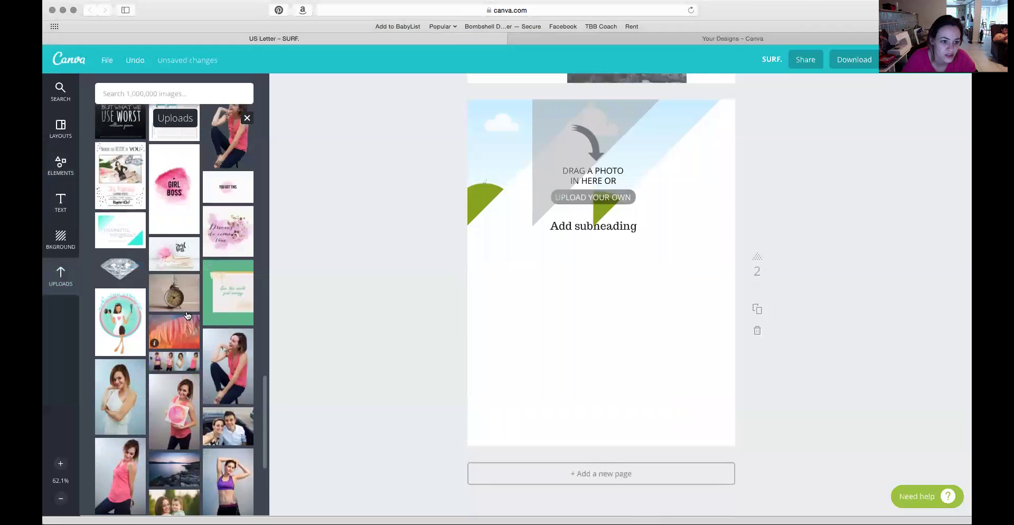
{"action": "scroll", "coordinate": [187, 316], "scroll_direction": "down", "scroll_amount": 3}
{"action": "left_click_drag", "start_coordinate": [174, 393], "coordinate": [506, 180]}
- Move the subheading lower beneath the frame and add a blank third page
{"action": "left_click", "coordinate": [791, 214]}
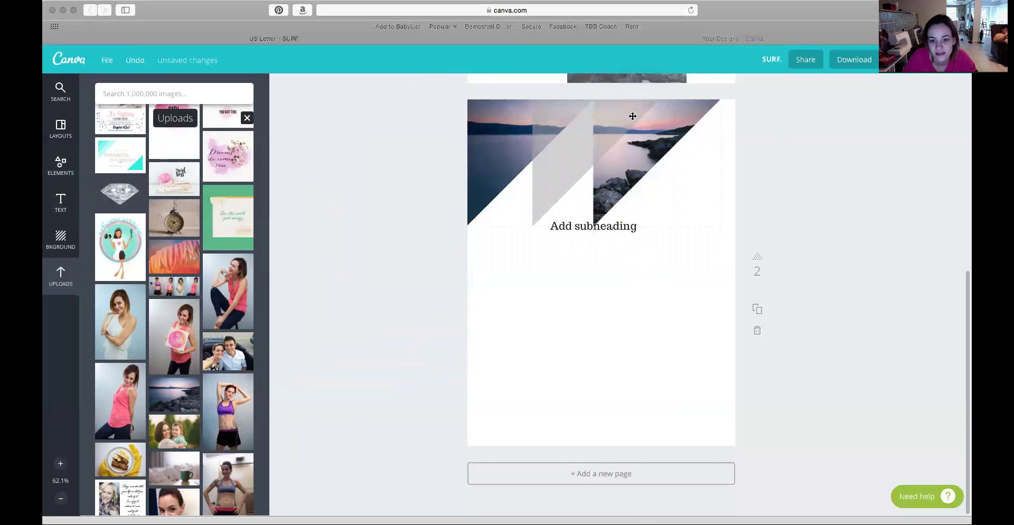
{"action": "left_click_drag", "start_coordinate": [574, 228], "coordinate": [532, 261]}
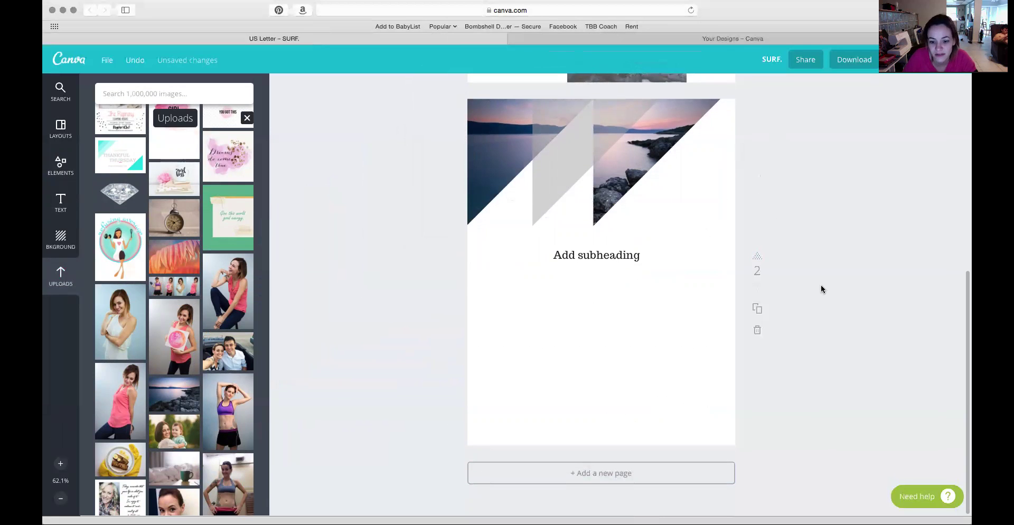
{"action": "left_click", "coordinate": [611, 473]}
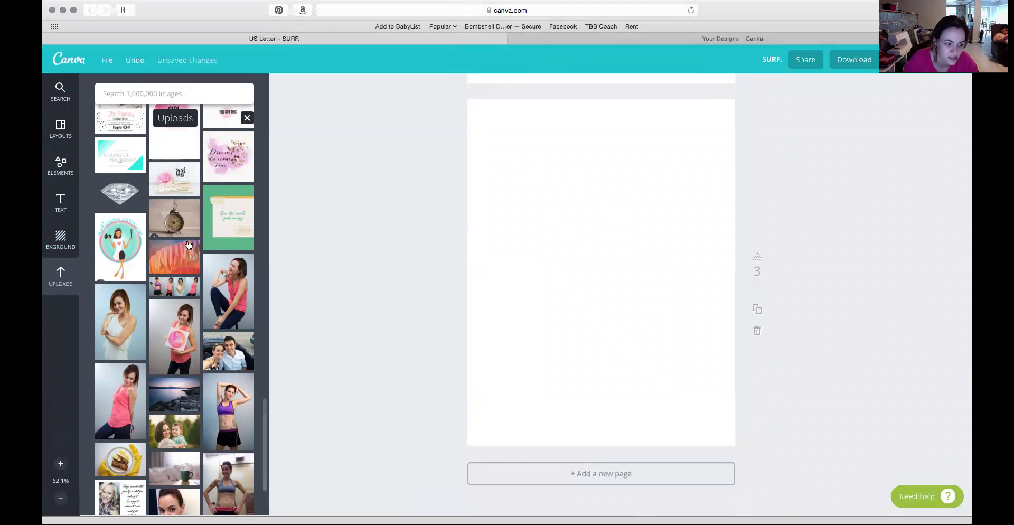
- Scroll through the BKGROUND images, then show the heading and subheading text templates
{"action": "left_click", "coordinate": [61, 239]}
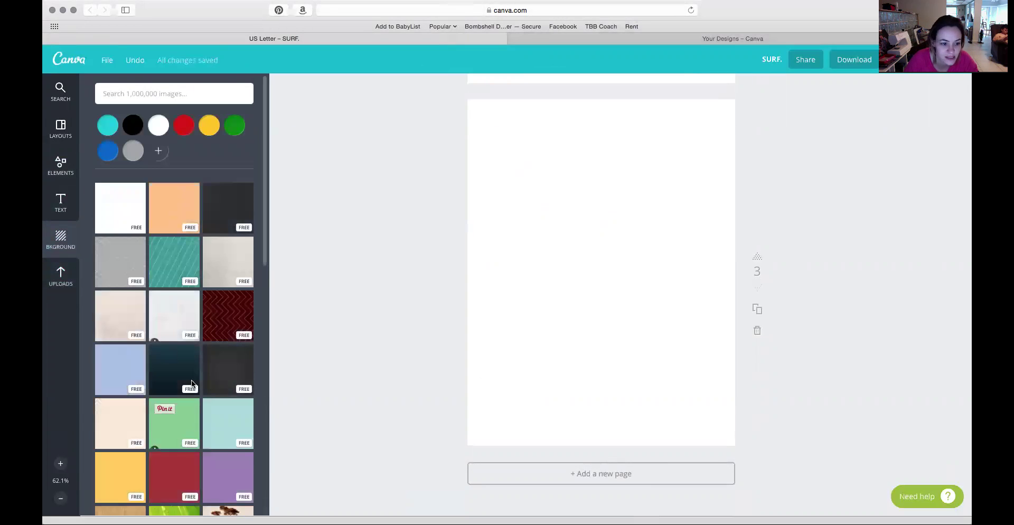
{"action": "scroll", "coordinate": [191, 379], "scroll_direction": "down", "scroll_amount": 10}
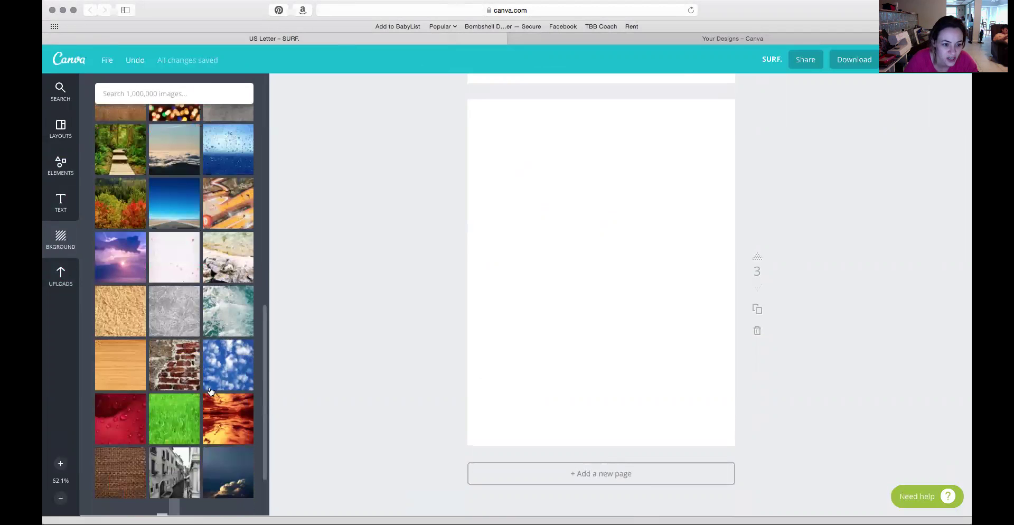
{"action": "scroll", "coordinate": [214, 431], "scroll_direction": "down", "scroll_amount": 10}
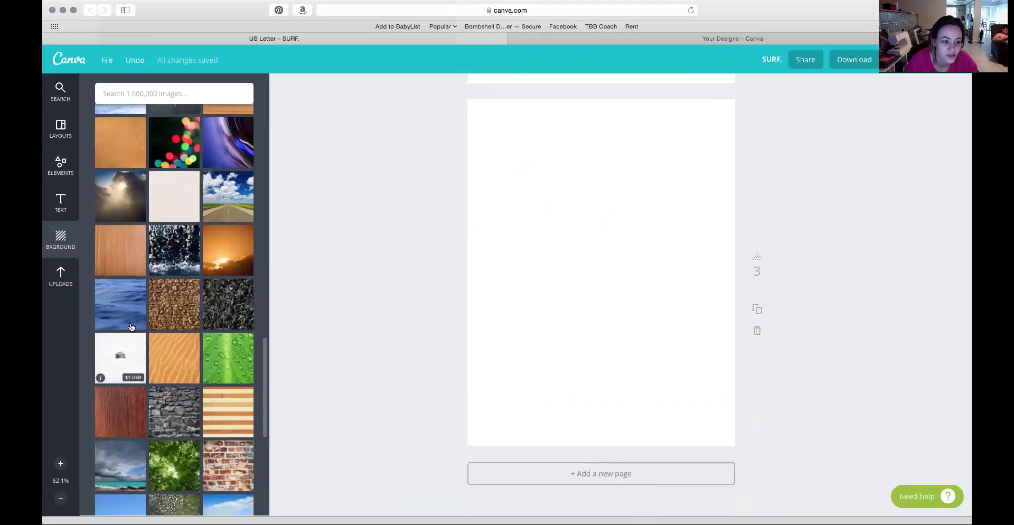
{"action": "scroll", "coordinate": [226, 135], "scroll_direction": "up", "scroll_amount": 15}
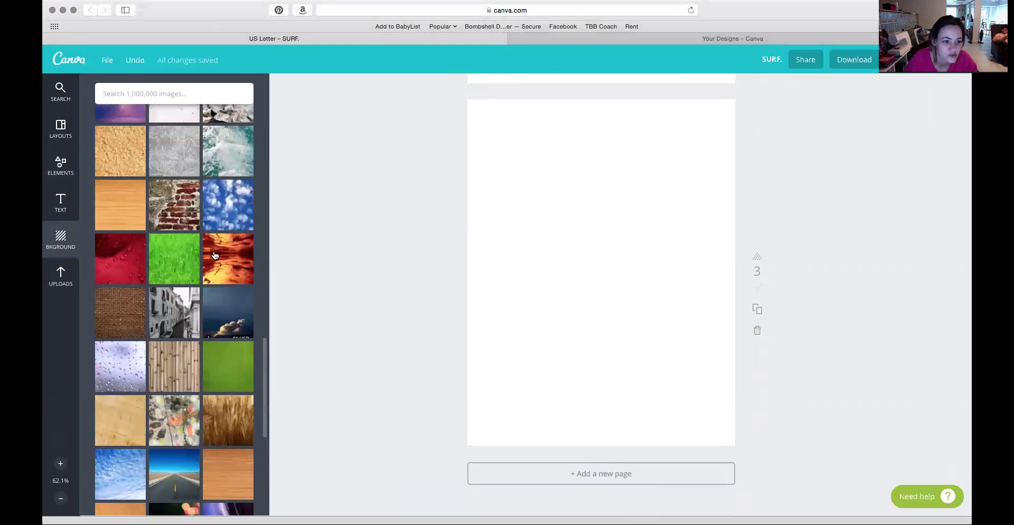
{"action": "scroll", "coordinate": [205, 214], "scroll_direction": "up", "scroll_amount": 5}
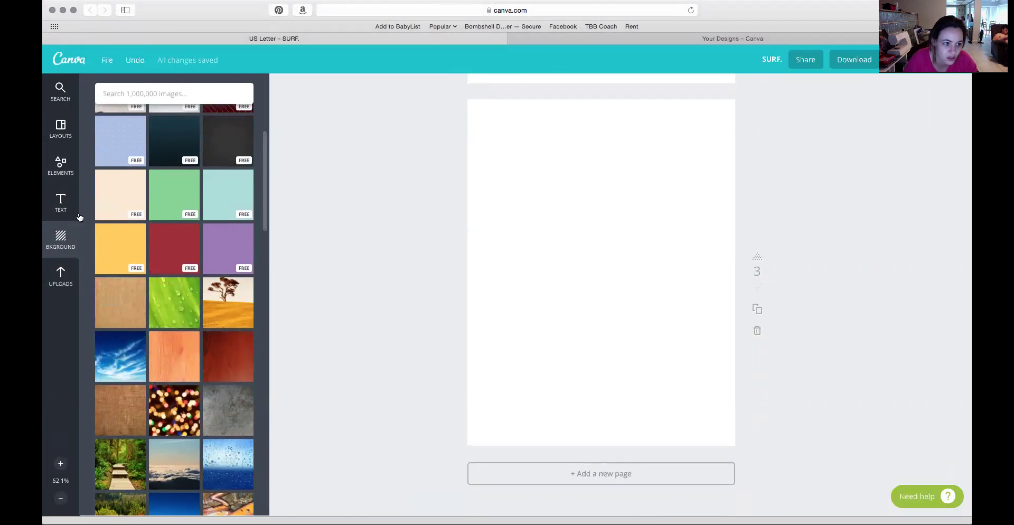
{"action": "left_click", "coordinate": [65, 199]}
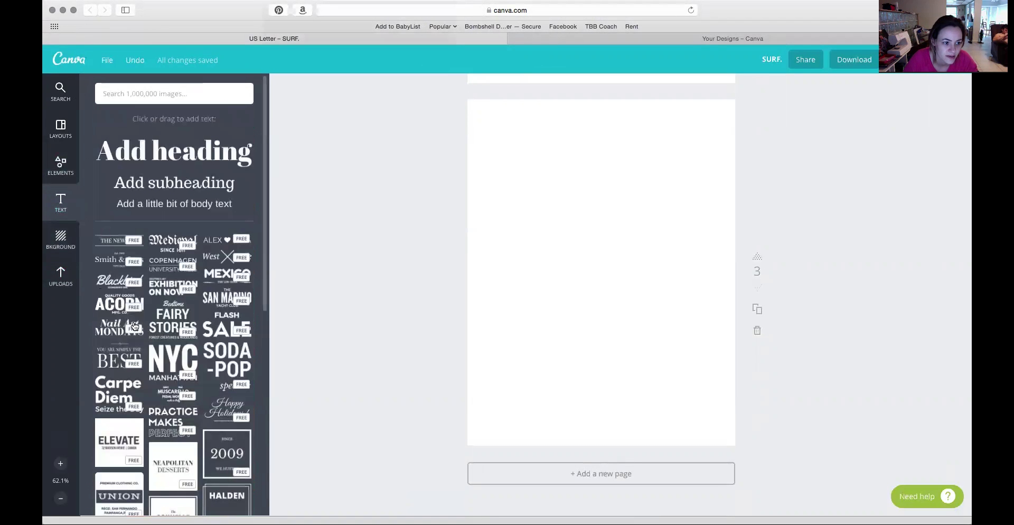
- Place a thin teal horizontal line from Elements > Lines across page 3's centre
{"action": "scroll", "coordinate": [134, 325], "scroll_direction": "down", "scroll_amount": 10}
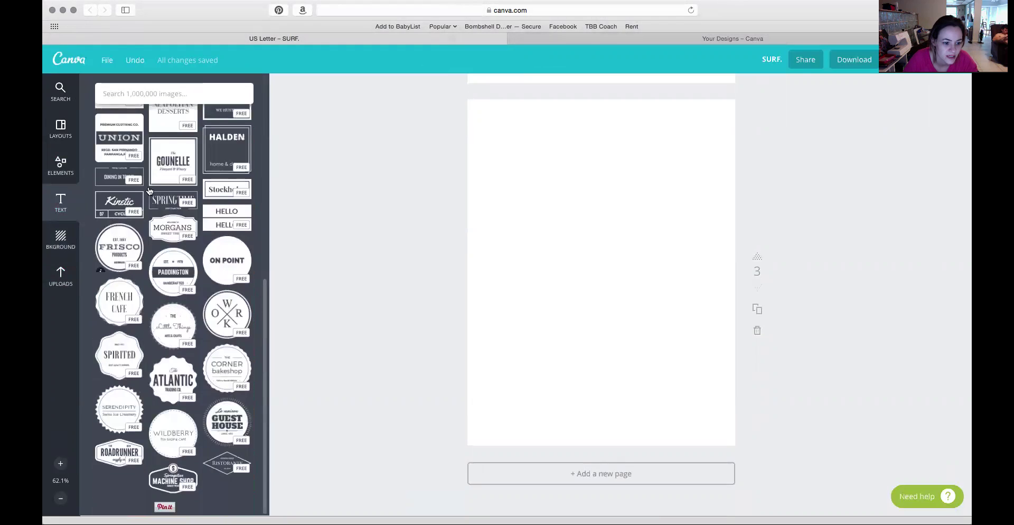
{"action": "left_click", "coordinate": [60, 164]}
{"action": "scroll", "coordinate": [147, 359], "scroll_direction": "up", "scroll_amount": 10}
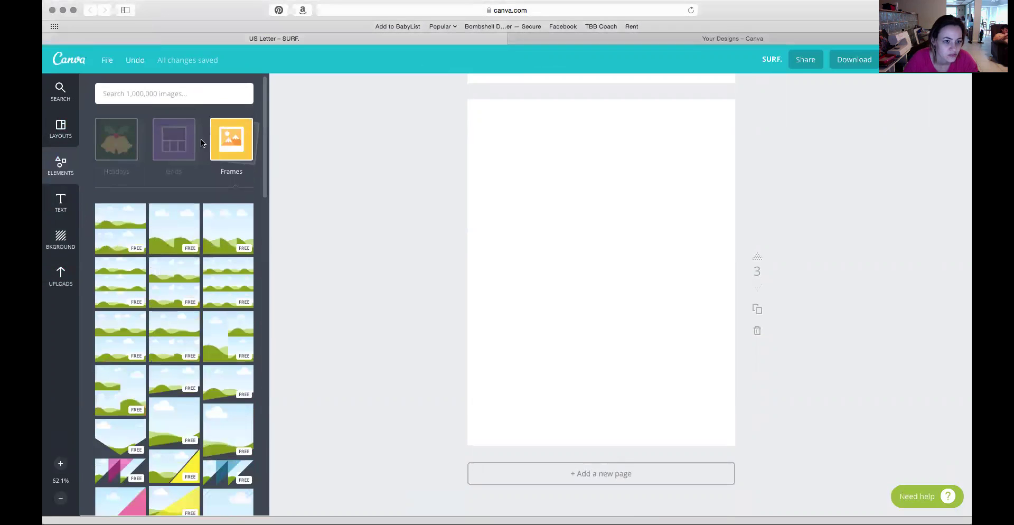
{"action": "left_click", "coordinate": [239, 141]}
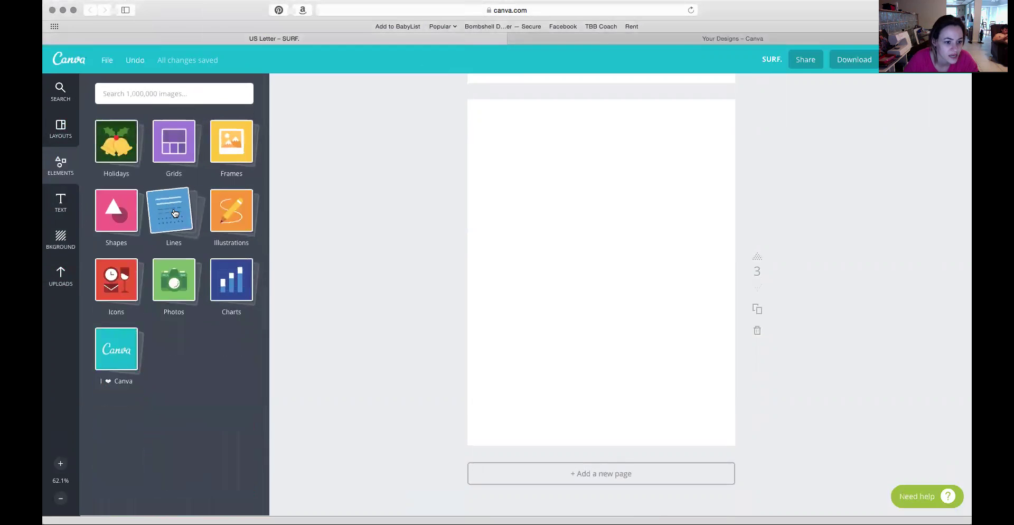
{"action": "left_click", "coordinate": [175, 214]}
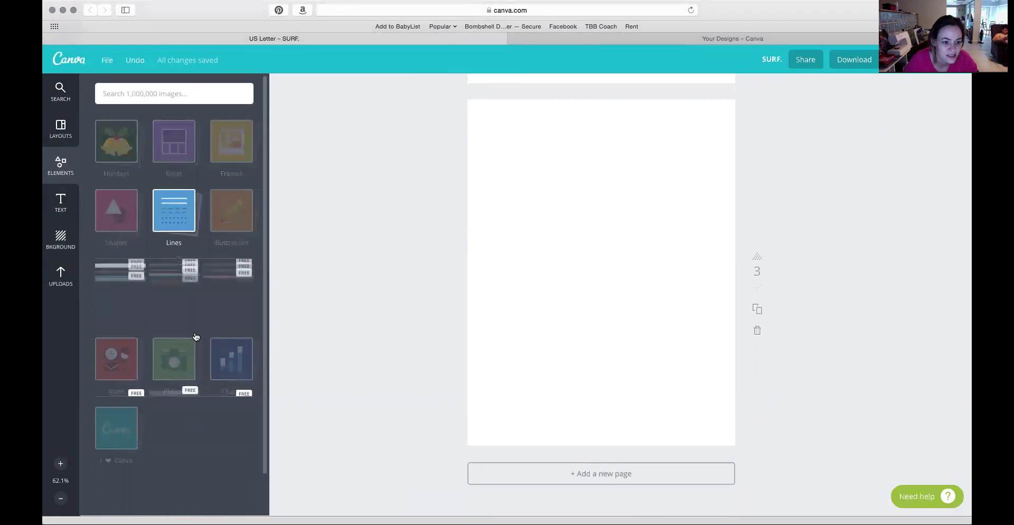
{"action": "left_click_drag", "start_coordinate": [154, 272], "coordinate": [601, 276]}
{"action": "left_click", "coordinate": [627, 165]}
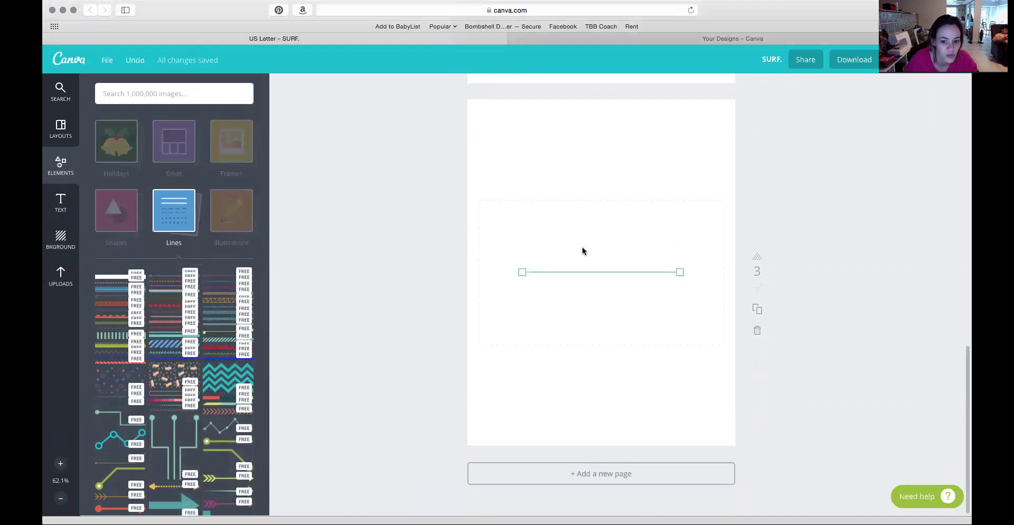
{"action": "left_click", "coordinate": [61, 202]}
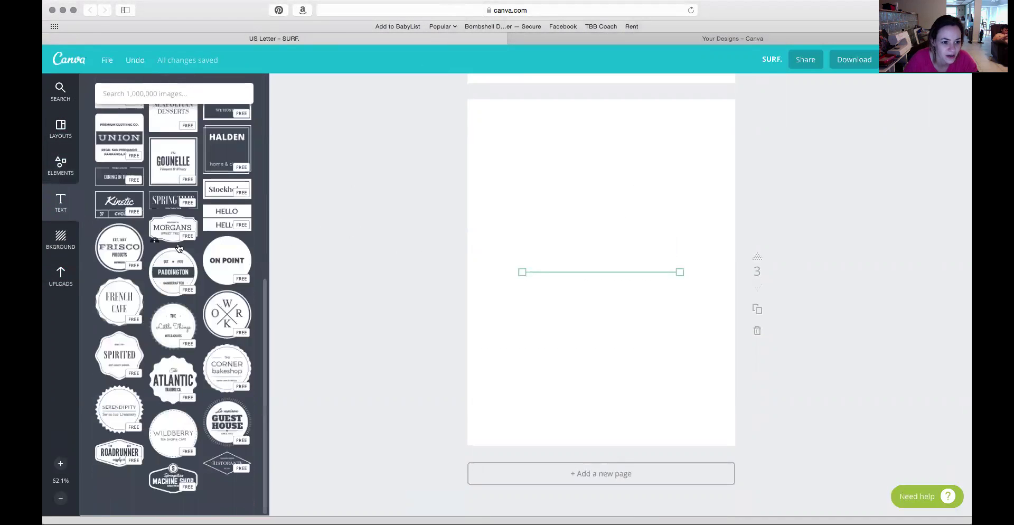
{"action": "left_click", "coordinate": [178, 233]}
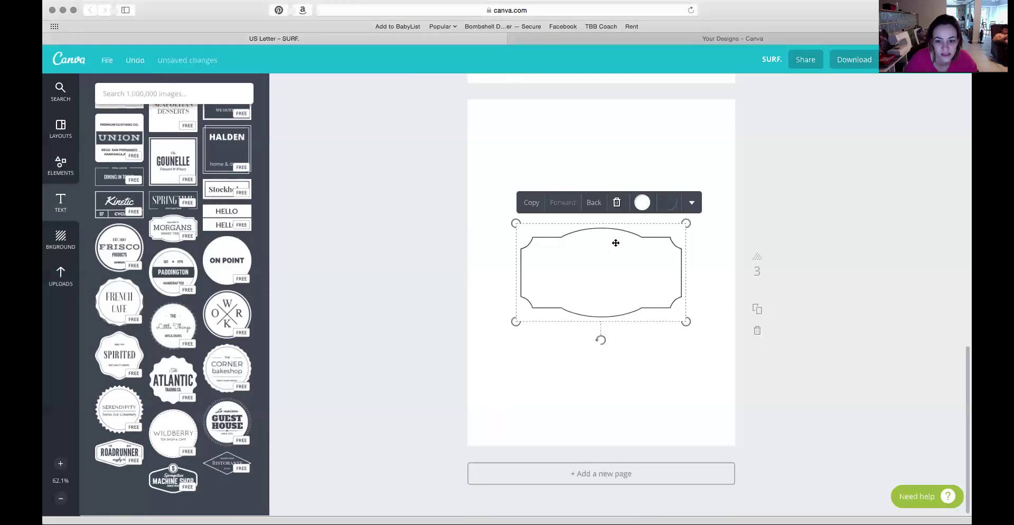
{"action": "left_click_drag", "start_coordinate": [617, 246], "coordinate": [618, 178]}
{"action": "left_click", "coordinate": [644, 308]}
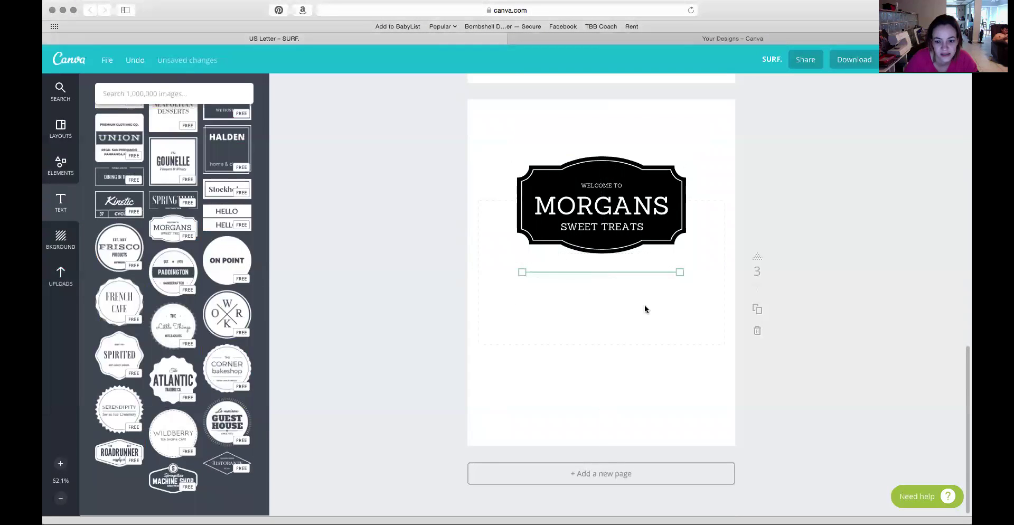
{"action": "double_click", "coordinate": [616, 211]}
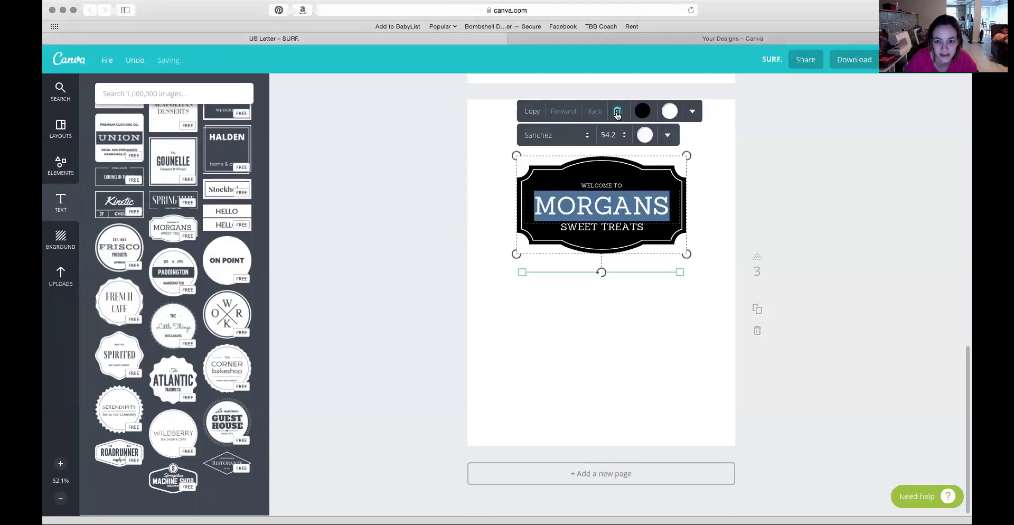
{"action": "left_click", "coordinate": [616, 112]}
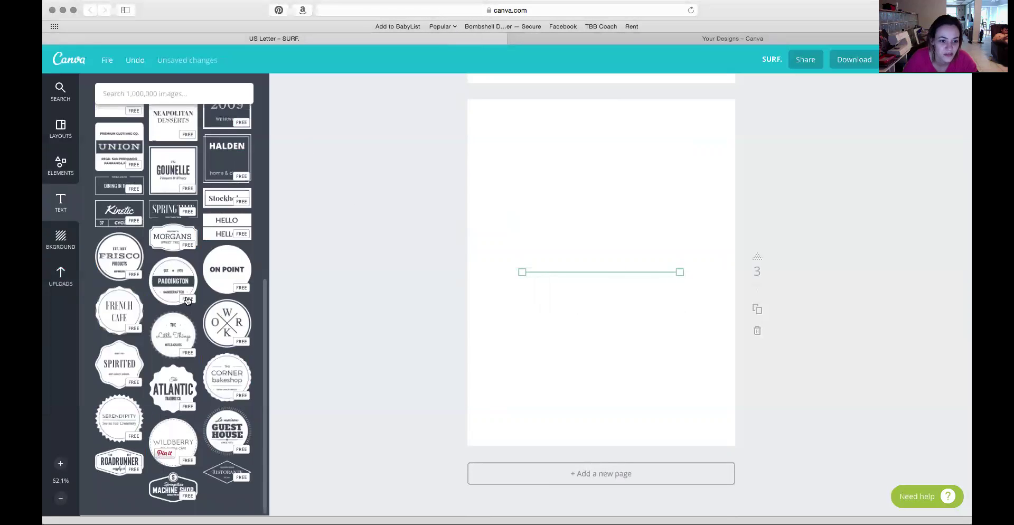
{"action": "left_click", "coordinate": [60, 202]}
- Return to page 1 and check the Download format choices without downloading
{"action": "scroll", "coordinate": [674, 328], "scroll_direction": "up", "scroll_amount": 15}
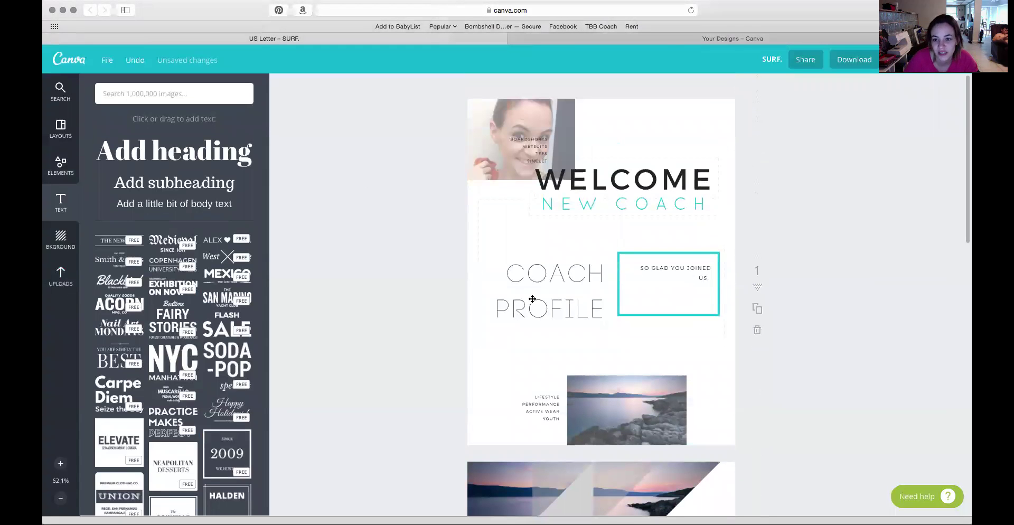
{"action": "left_click", "coordinate": [854, 59]}
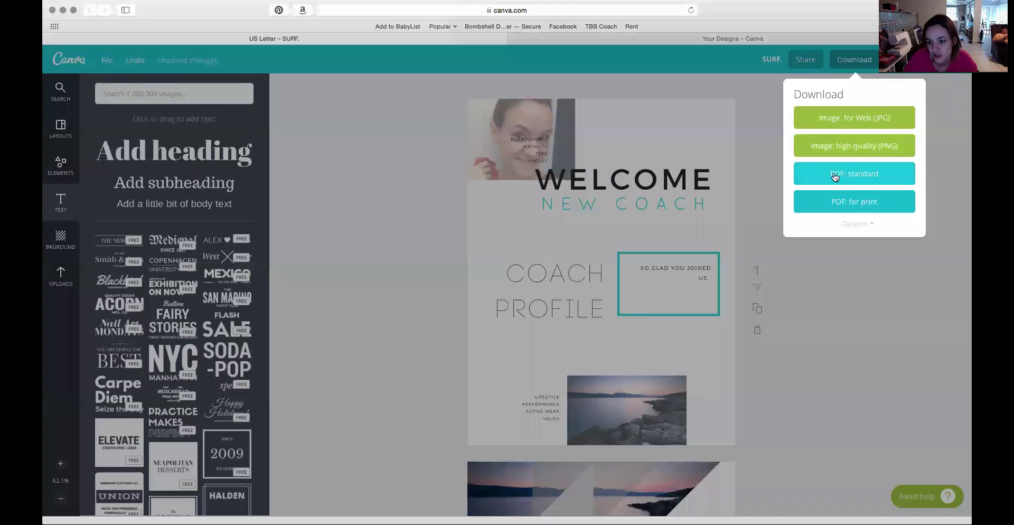
{"action": "left_click", "coordinate": [806, 396]}
- Scroll through the pages and switch to the Your Designs browser tab
{"action": "scroll", "coordinate": [661, 423], "scroll_direction": "down", "scroll_amount": 7}
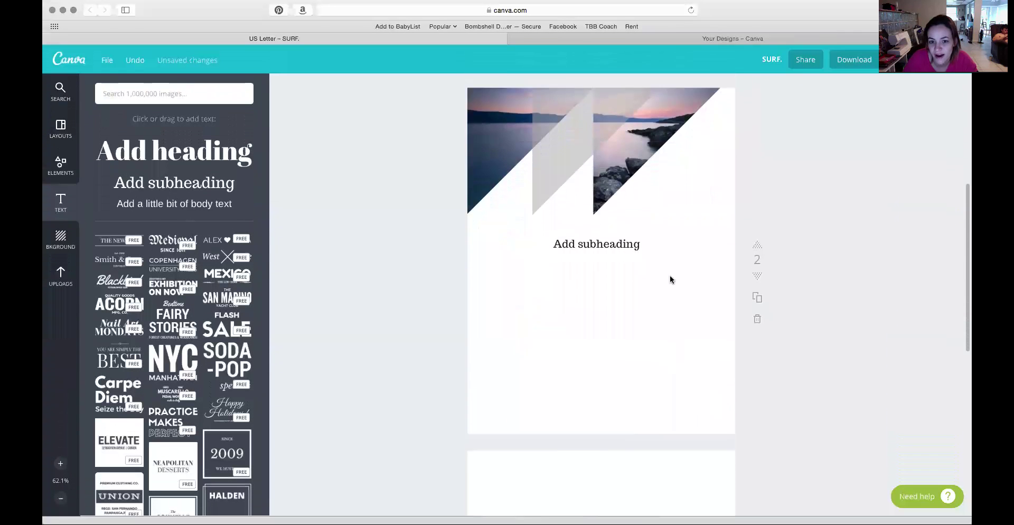
{"action": "scroll", "coordinate": [670, 279], "scroll_direction": "down", "scroll_amount": 6}
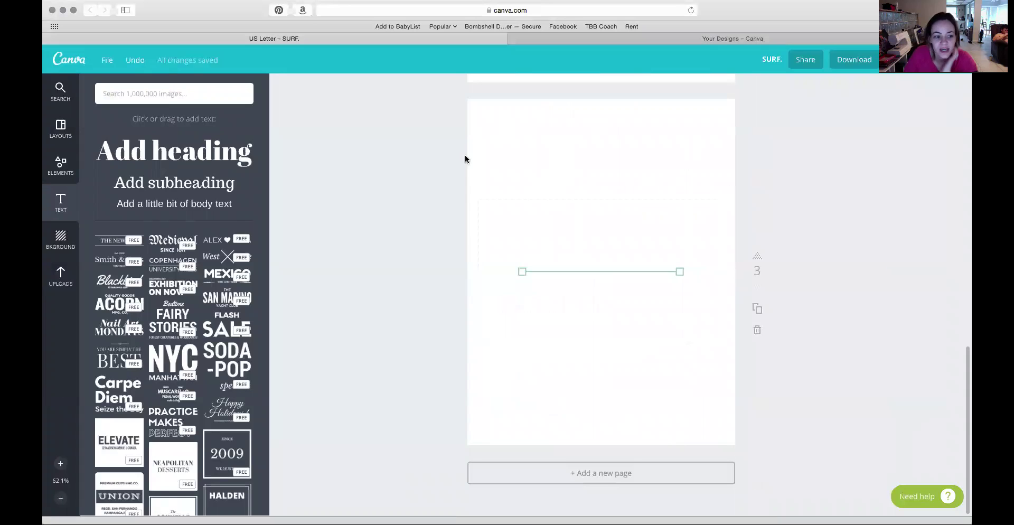
{"action": "scroll", "coordinate": [382, 194], "scroll_direction": "up", "scroll_amount": 13}
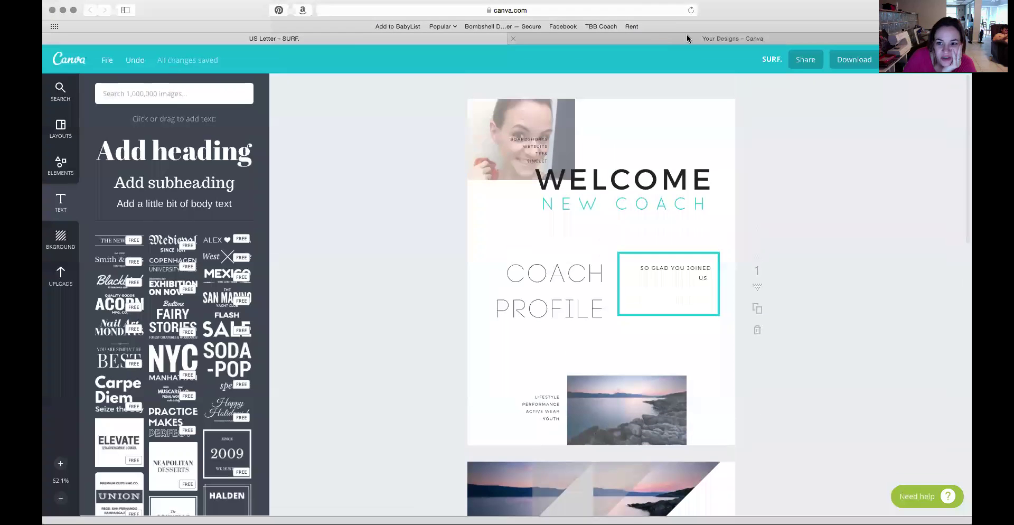
{"action": "left_click", "coordinate": [703, 38]}
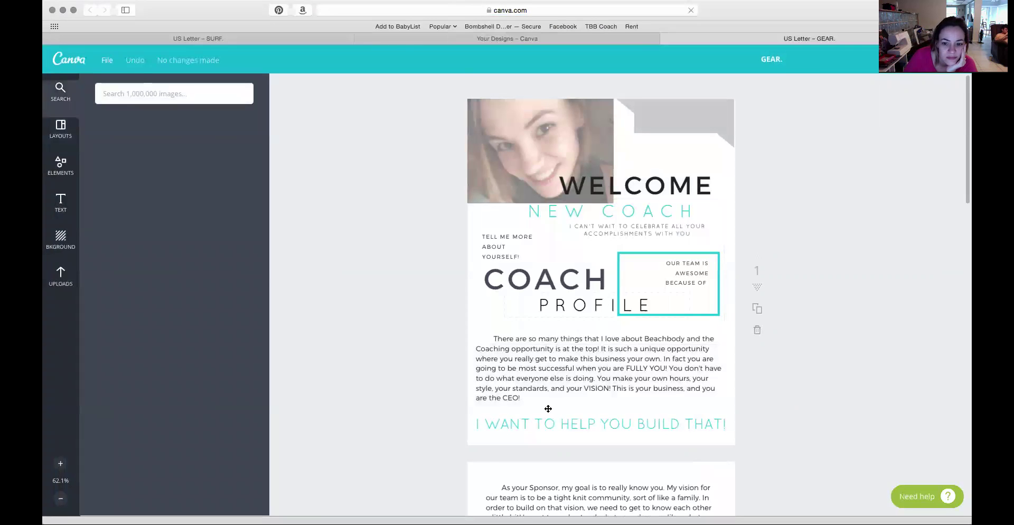
{"action": "scroll", "coordinate": [581, 427], "scroll_direction": "down", "scroll_amount": 3}
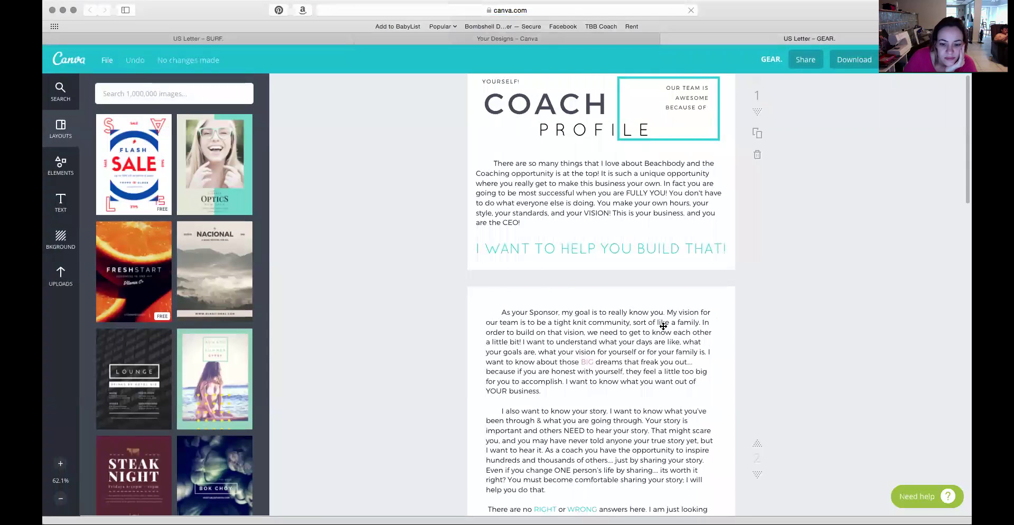
{"action": "scroll", "coordinate": [662, 326], "scroll_direction": "down", "scroll_amount": 5}
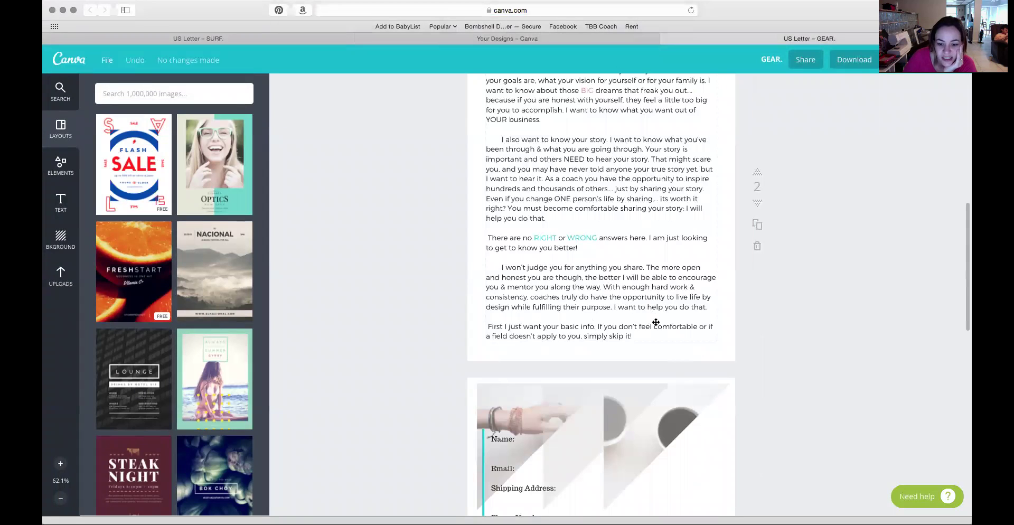
{"action": "scroll", "coordinate": [655, 322], "scroll_direction": "down", "scroll_amount": 5}
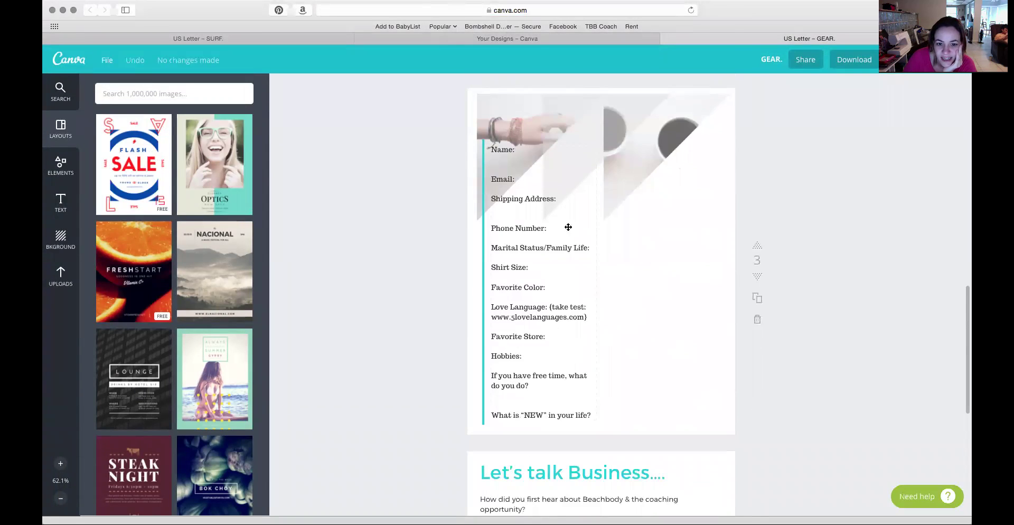
{"action": "scroll", "coordinate": [655, 373], "scroll_direction": "down", "scroll_amount": 6}
{"action": "scroll", "coordinate": [676, 211], "scroll_direction": "up", "scroll_amount": 8}
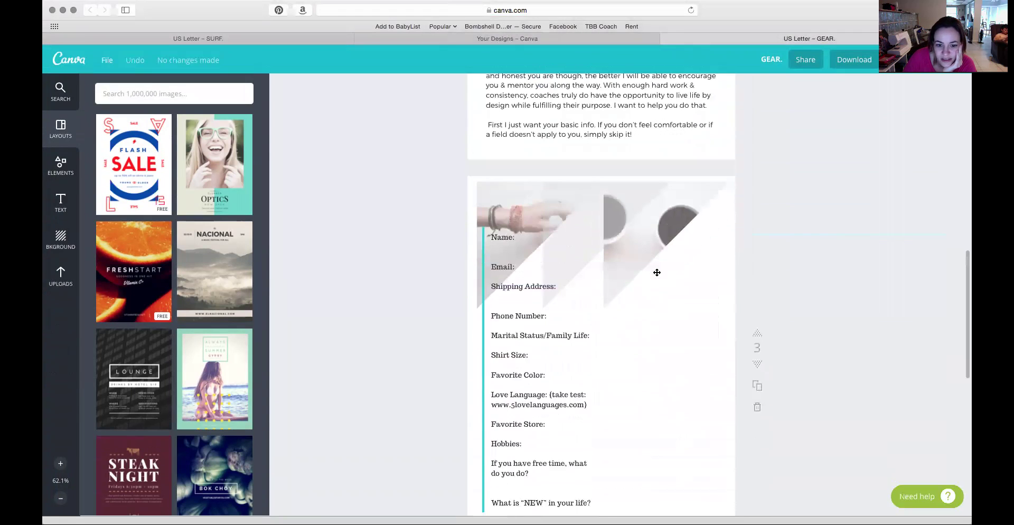
- Switch to the SURF design and add a mint line from Elements > Lines to page 2
{"action": "left_click", "coordinate": [609, 38]}
{"action": "left_click", "coordinate": [324, 39]}
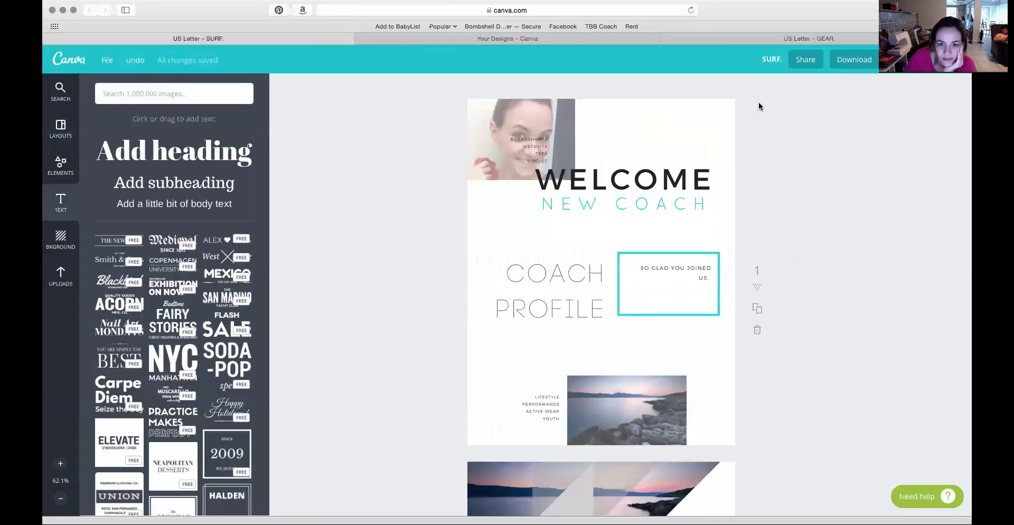
{"action": "scroll", "coordinate": [656, 174], "scroll_direction": "down", "scroll_amount": 7}
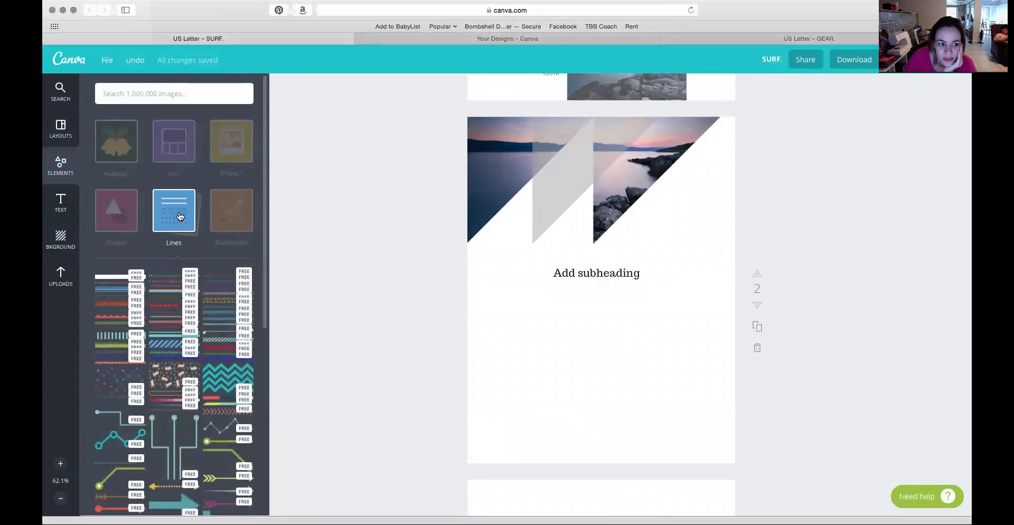
{"action": "left_click", "coordinate": [172, 209]}
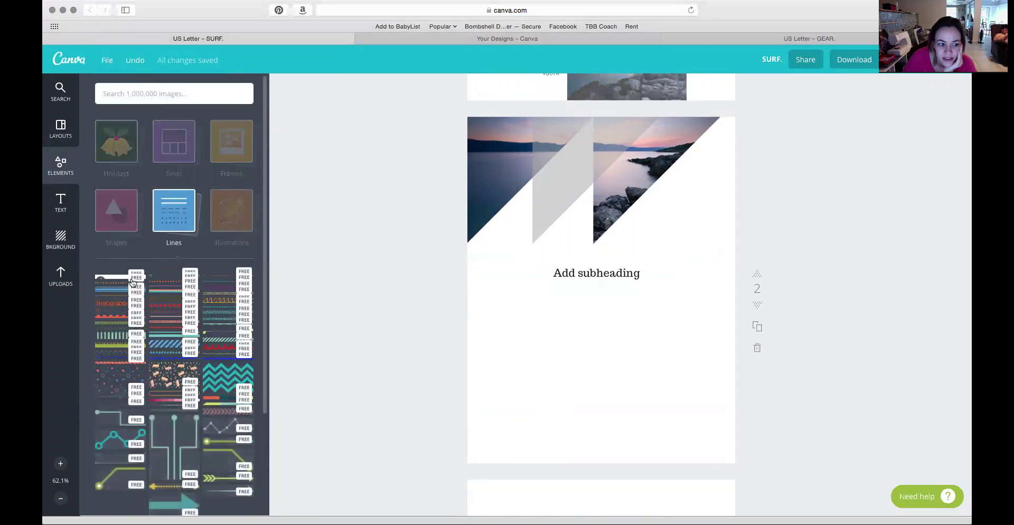
{"action": "left_click", "coordinate": [105, 276]}
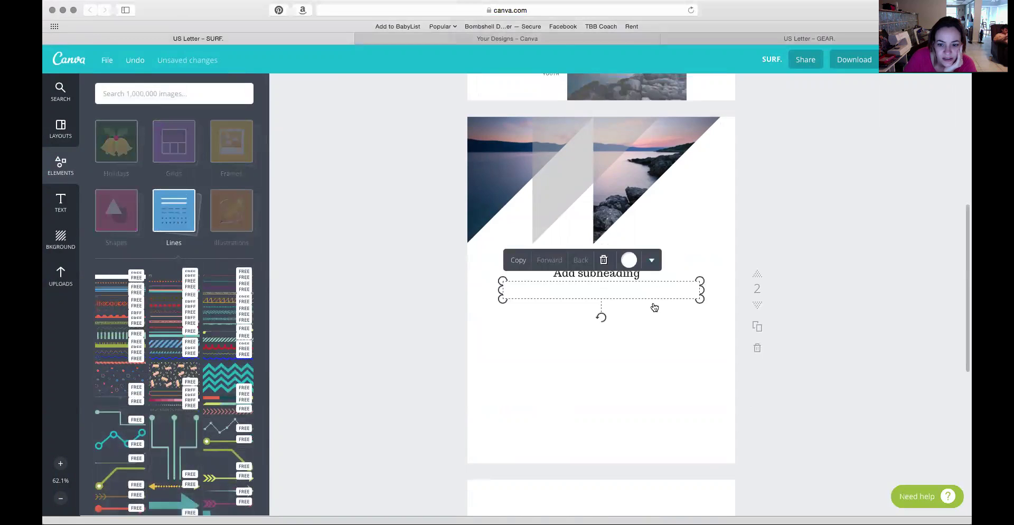
{"action": "left_click", "coordinate": [628, 260]}
{"action": "left_click", "coordinate": [665, 217]}
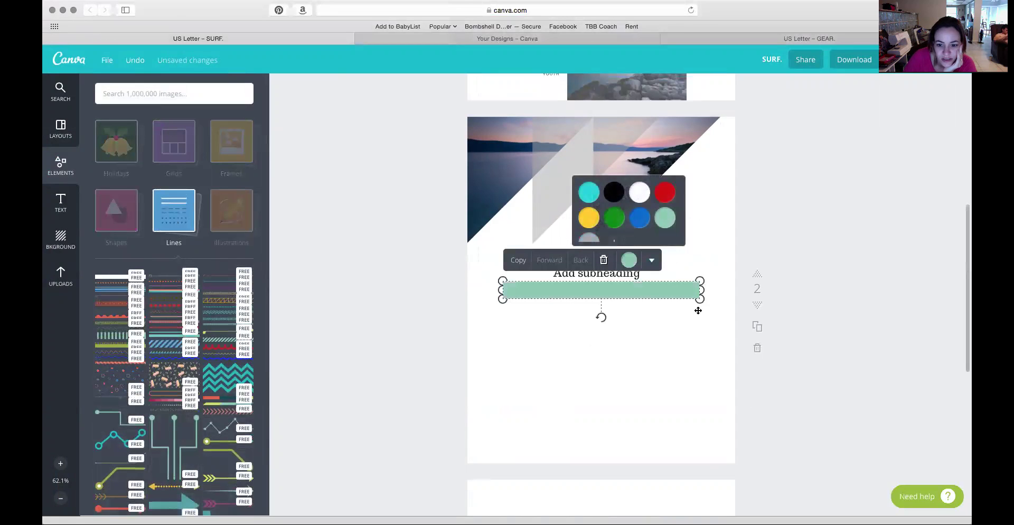
- Resize and rotate the line vertical along the left edge, and raise the subheading beside it
{"action": "left_click_drag", "start_coordinate": [699, 299], "coordinate": [526, 281]}
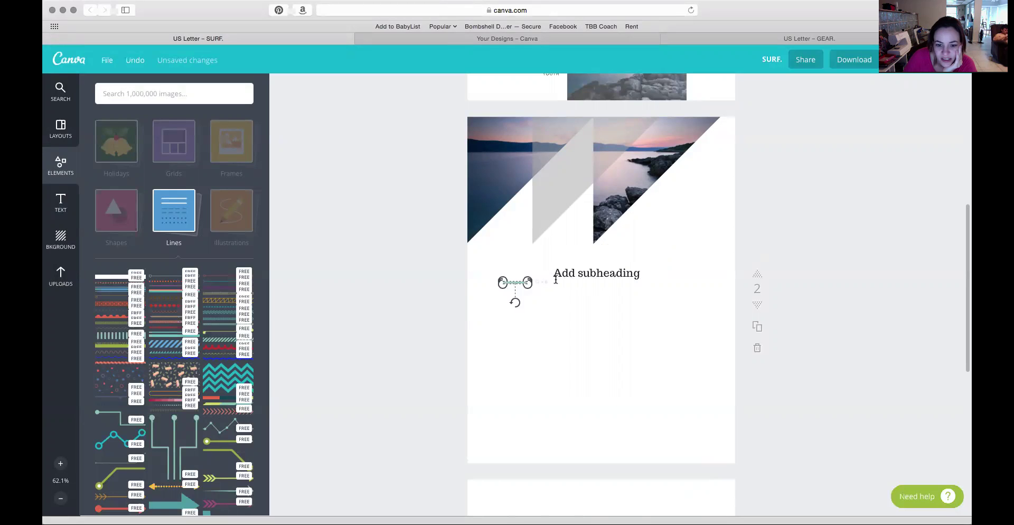
{"action": "left_click_drag", "start_coordinate": [632, 278], "coordinate": [705, 277]}
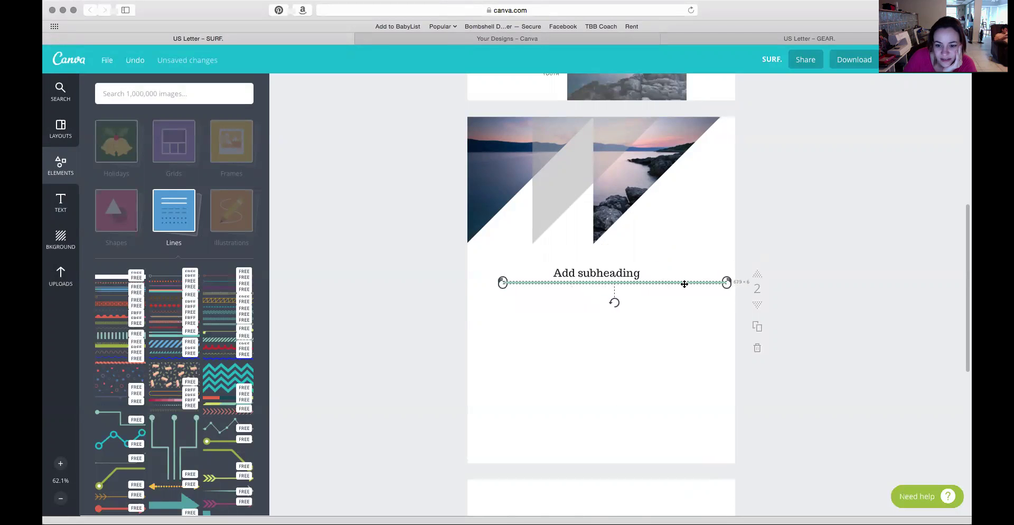
{"action": "left_click_drag", "start_coordinate": [614, 302], "coordinate": [632, 283]}
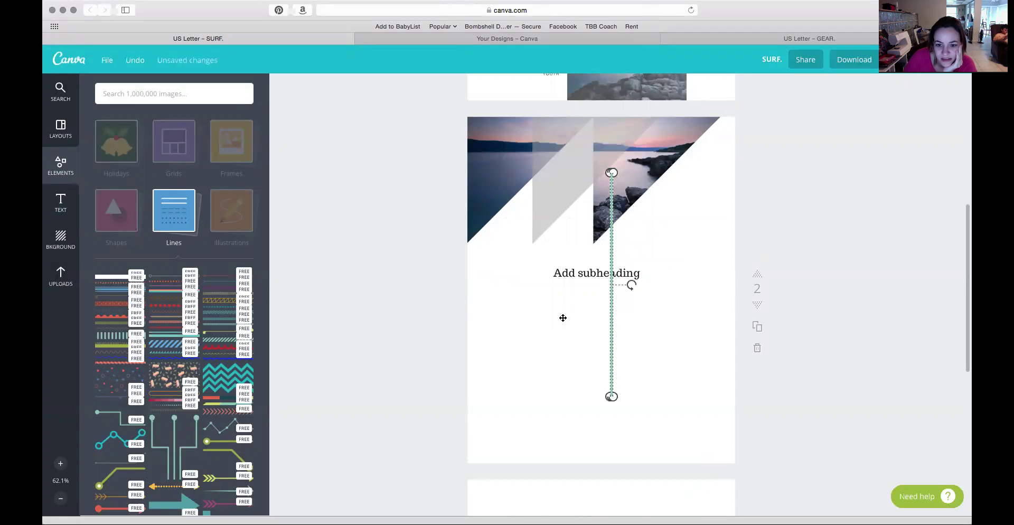
{"action": "left_click_drag", "start_coordinate": [563, 317], "coordinate": [486, 331]}
{"action": "left_click", "coordinate": [513, 215]}
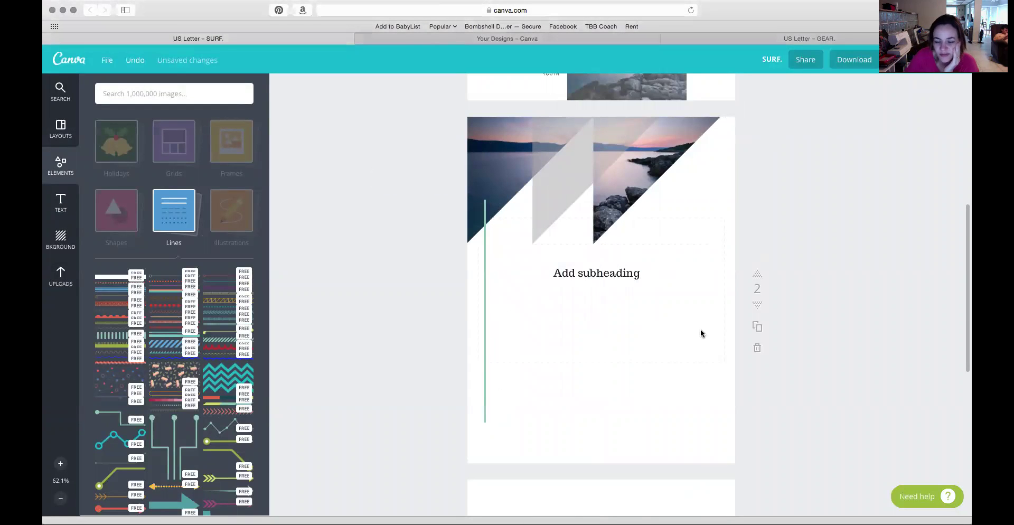
{"action": "left_click_drag", "start_coordinate": [593, 272], "coordinate": [540, 229]}
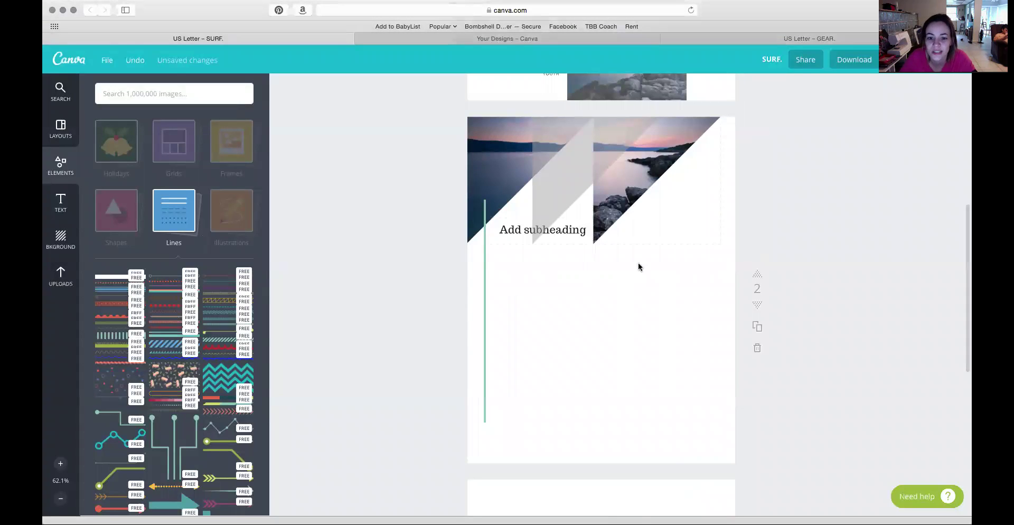
- Search for 'Dots' graphics and add the bubble-dots element to page 3
{"action": "scroll", "coordinate": [822, 267], "scroll_direction": "down", "scroll_amount": 6}
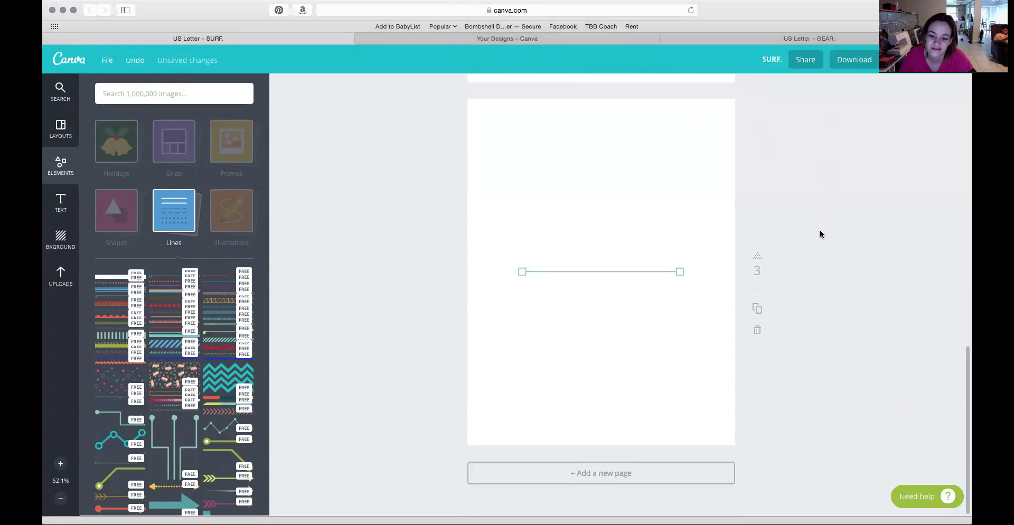
{"action": "scroll", "coordinate": [819, 283], "scroll_direction": "up", "scroll_amount": 8}
{"action": "scroll", "coordinate": [362, 157], "scroll_direction": "up", "scroll_amount": 3}
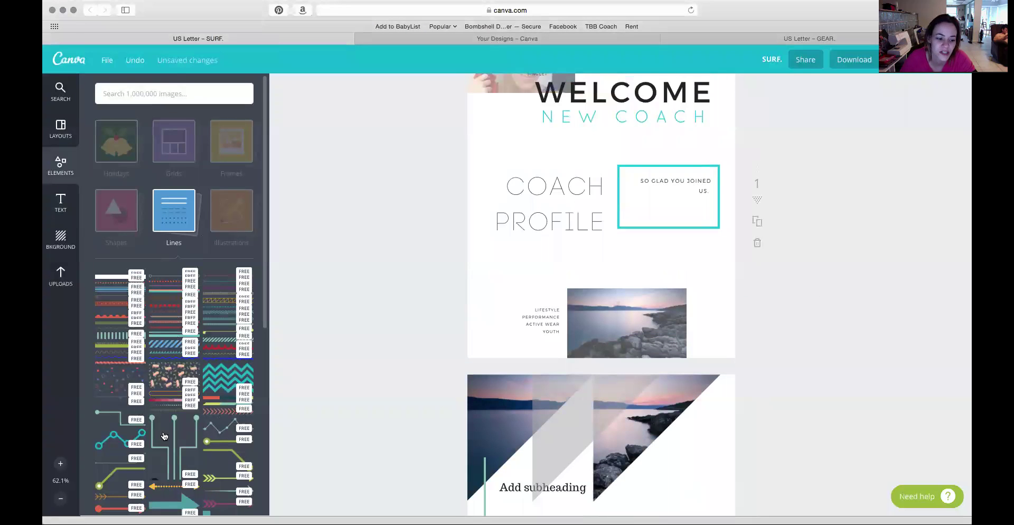
{"action": "scroll", "coordinate": [164, 436], "scroll_direction": "down", "scroll_amount": 10}
{"action": "scroll", "coordinate": [206, 200], "scroll_direction": "up", "scroll_amount": 10}
{"action": "left_click", "coordinate": [203, 95]}
{"action": "scroll", "coordinate": [515, 412], "scroll_direction": "down", "scroll_amount": 10}
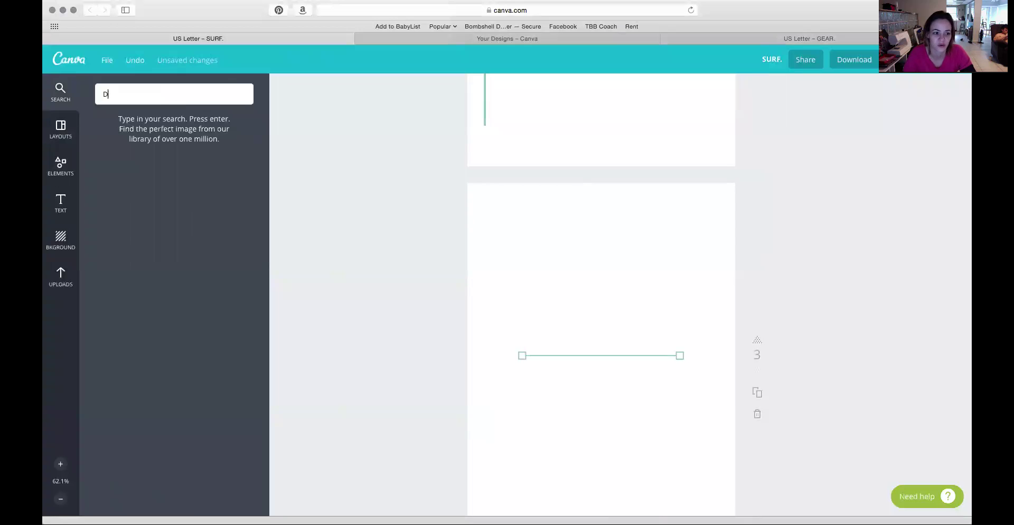
{"action": "key", "text": "Return"}
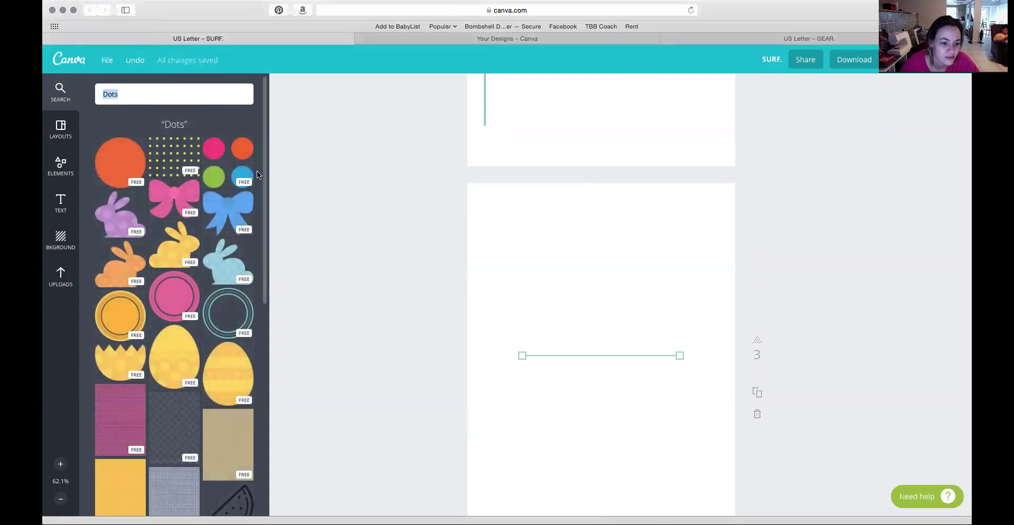
{"action": "scroll", "coordinate": [236, 417], "scroll_direction": "down", "scroll_amount": 7}
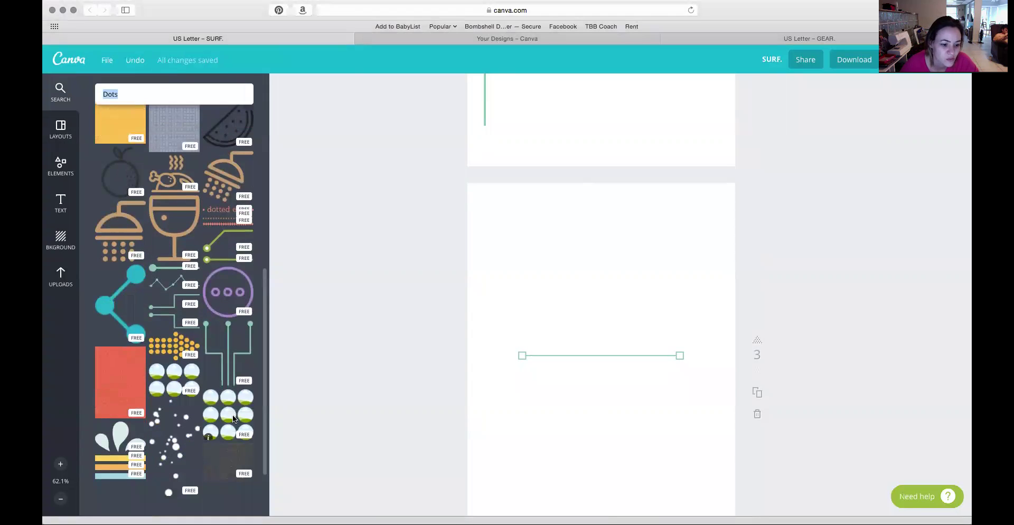
{"action": "scroll", "coordinate": [232, 417], "scroll_direction": "down", "scroll_amount": 1}
{"action": "scroll", "coordinate": [211, 337], "scroll_direction": "down", "scroll_amount": 2}
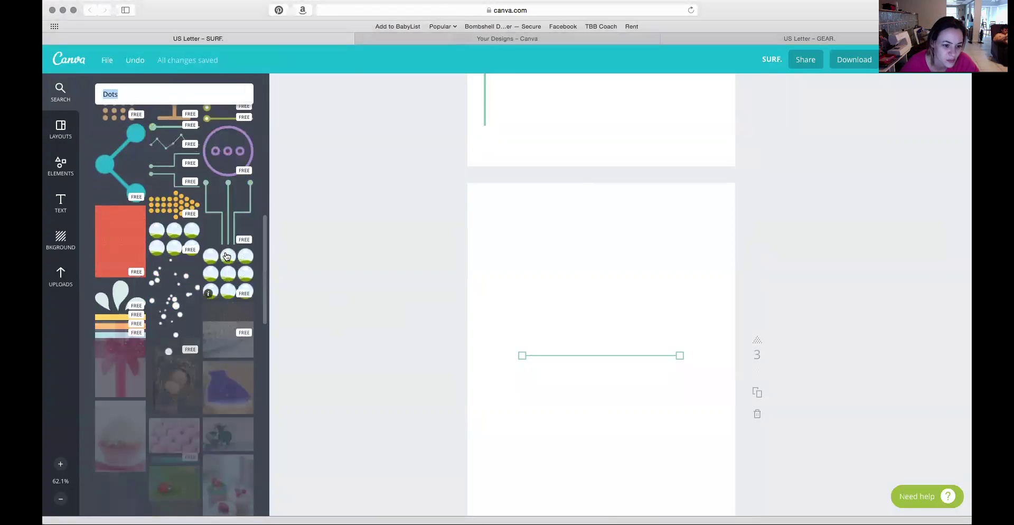
{"action": "scroll", "coordinate": [209, 343], "scroll_direction": "down", "scroll_amount": 1}
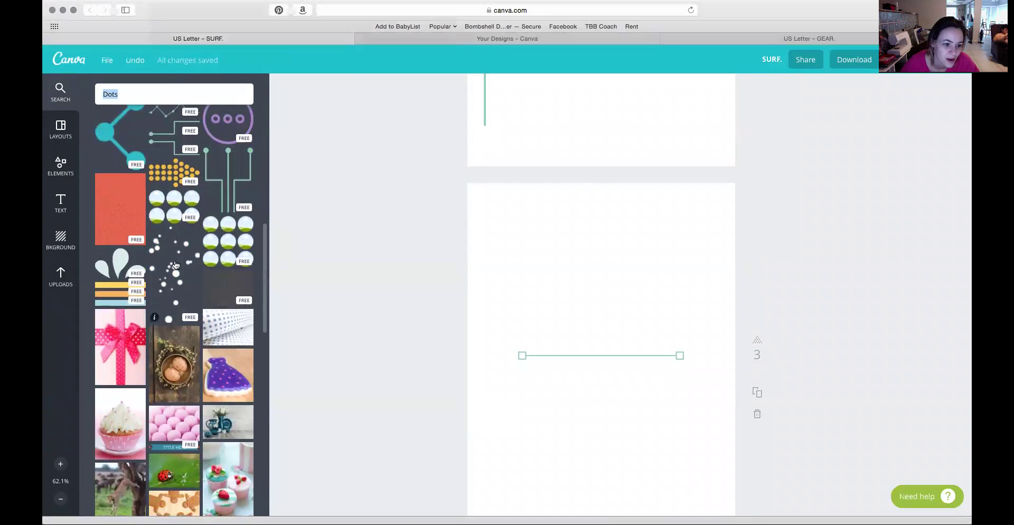
{"action": "left_click", "coordinate": [194, 272]}
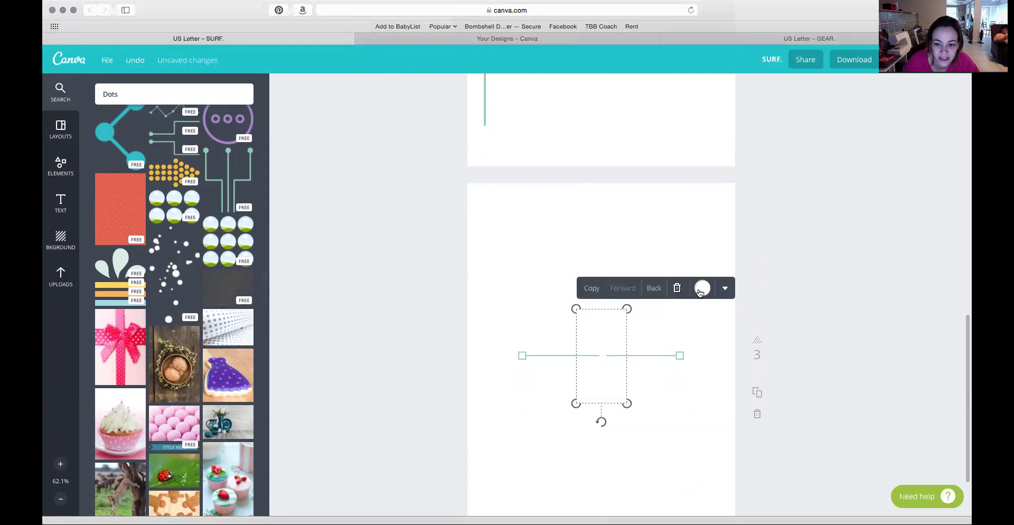
- Recolour the dots teal, enlarge and tilt them into the top-left corner, then lower the line
{"action": "left_click", "coordinate": [702, 289]}
{"action": "left_click", "coordinate": [662, 223]}
{"action": "left_click_drag", "start_coordinate": [627, 307], "coordinate": [679, 210]}
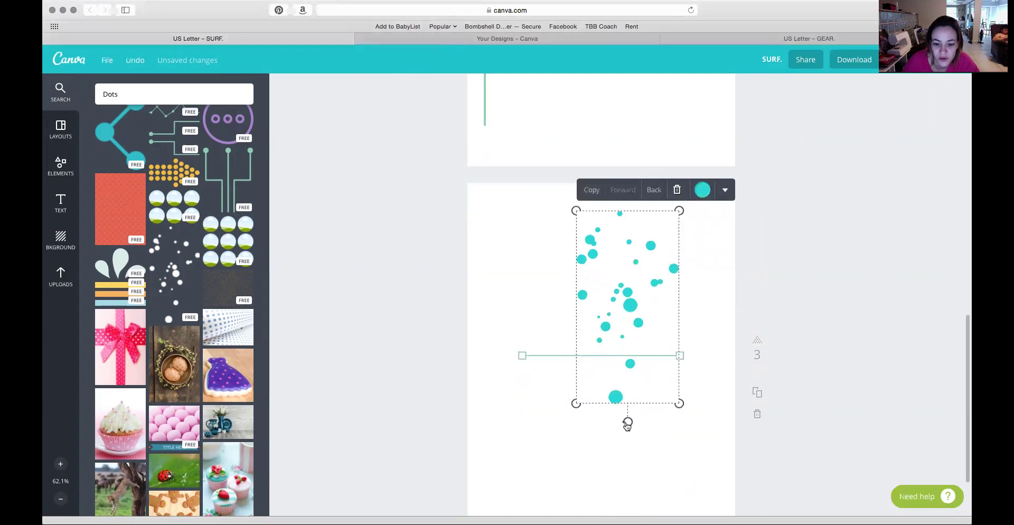
{"action": "left_click_drag", "start_coordinate": [627, 423], "coordinate": [649, 423]}
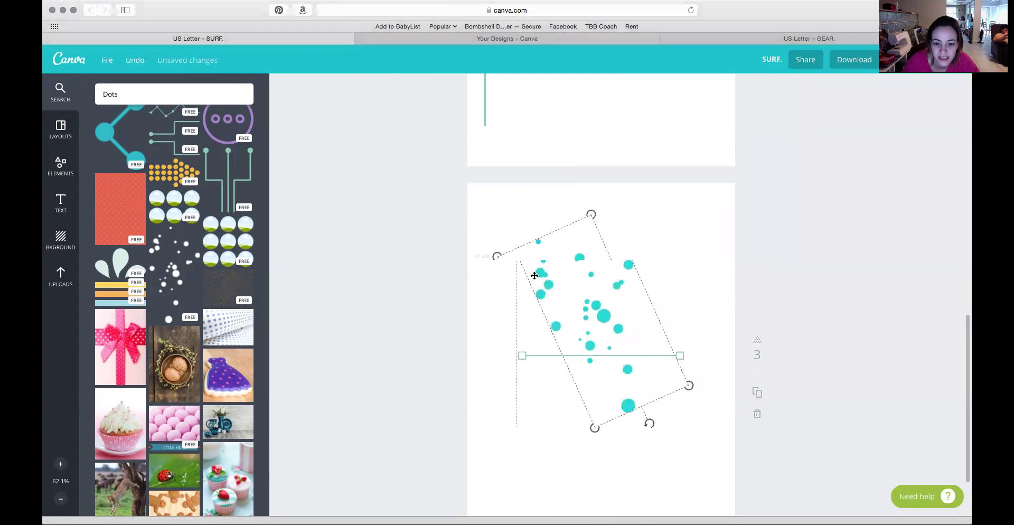
{"action": "left_click_drag", "start_coordinate": [535, 275], "coordinate": [460, 214]}
{"action": "left_click_drag", "start_coordinate": [523, 284], "coordinate": [510, 283]}
{"action": "left_click", "coordinate": [627, 278]}
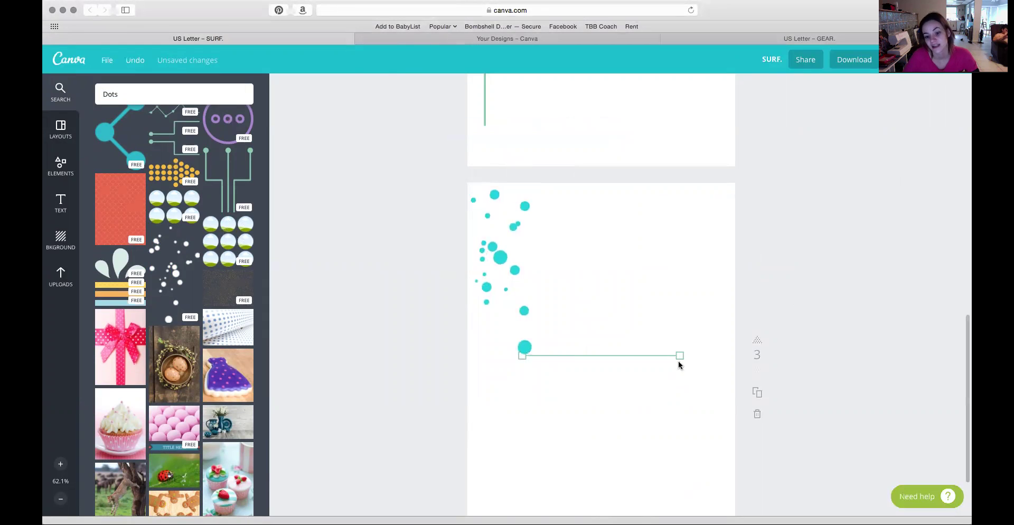
{"action": "left_click_drag", "start_coordinate": [622, 355], "coordinate": [612, 425]}
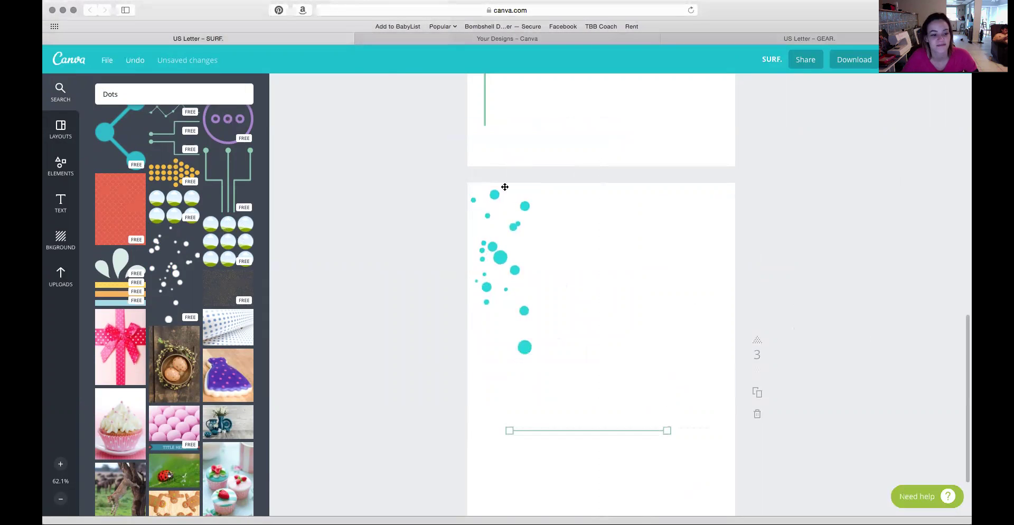
- Search elements for 'Christmas' and scroll through the ornament, star and tree results
{"action": "scroll", "coordinate": [369, 210], "scroll_direction": "up", "scroll_amount": 15}
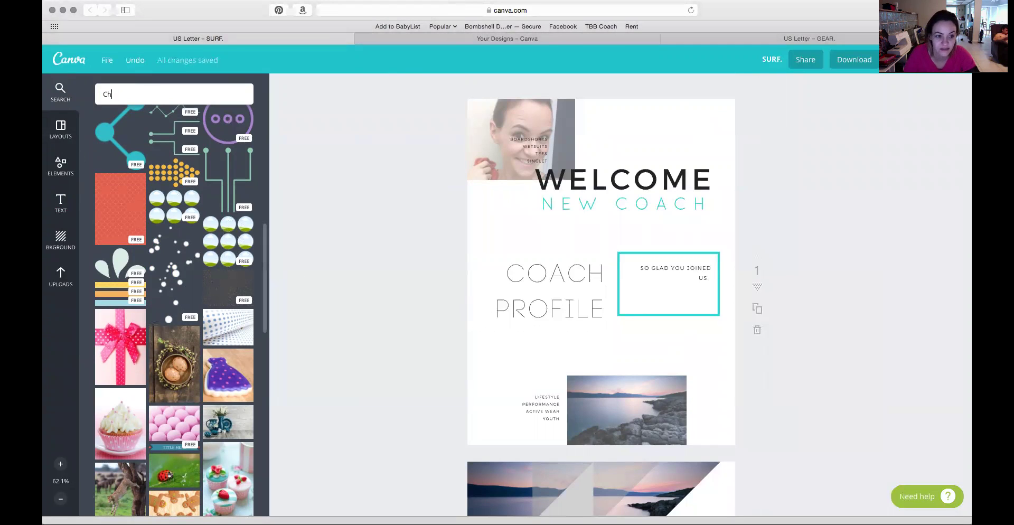
{"action": "key", "text": "Return"}
{"action": "scroll", "coordinate": [216, 463], "scroll_direction": "down", "scroll_amount": 10}
{"action": "scroll", "coordinate": [228, 395], "scroll_direction": "down", "scroll_amount": 10}
{"action": "scroll", "coordinate": [223, 368], "scroll_direction": "down", "scroll_amount": 5}
{"action": "scroll", "coordinate": [219, 318], "scroll_direction": "down", "scroll_amount": 8}
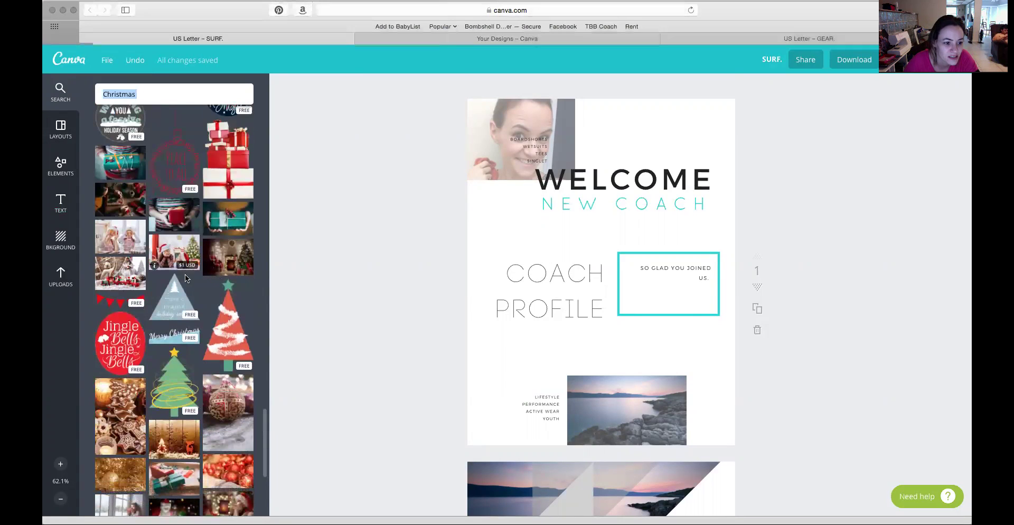
{"action": "scroll", "coordinate": [165, 311], "scroll_direction": "down", "scroll_amount": 3}
{"action": "scroll", "coordinate": [165, 310], "scroll_direction": "down", "scroll_amount": 7}
{"action": "scroll", "coordinate": [191, 353], "scroll_direction": "down", "scroll_amount": 4}
{"action": "scroll", "coordinate": [179, 290], "scroll_direction": "down", "scroll_amount": 5}
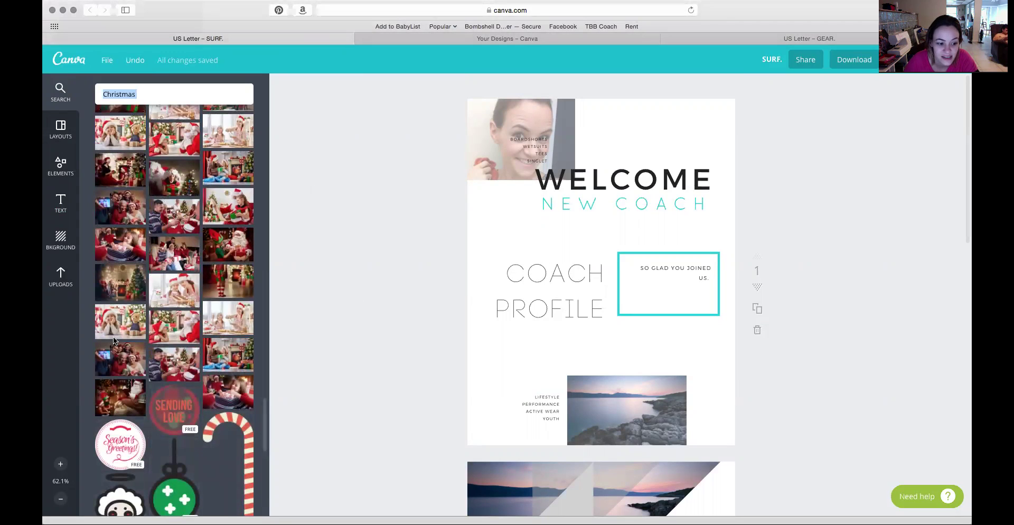